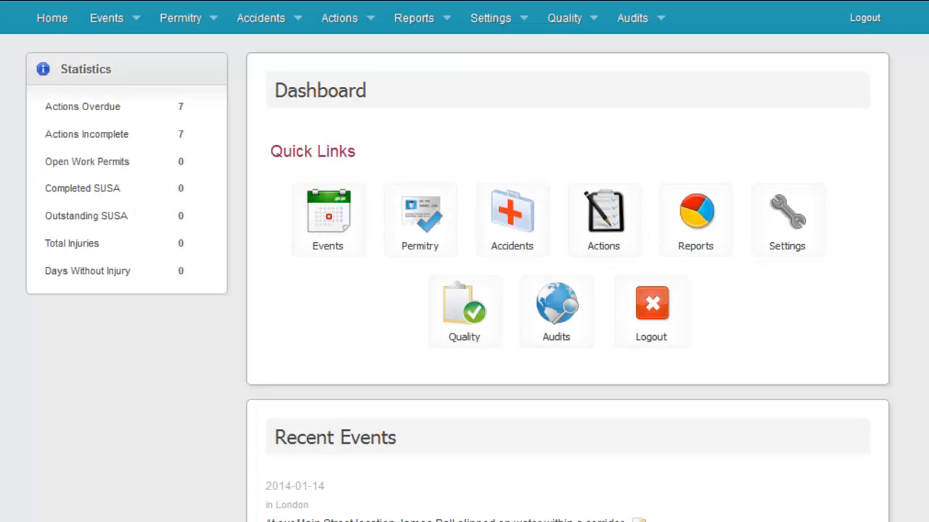
Step: Start a blank New Incident event from the Events menu
{"action": "left_click", "coordinate": [136, 24]}
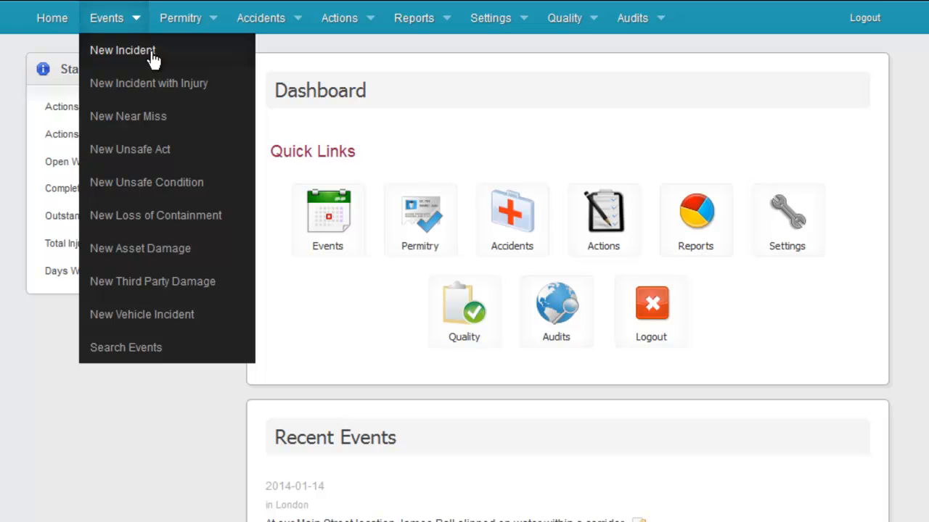
{"action": "left_click", "coordinate": [151, 52]}
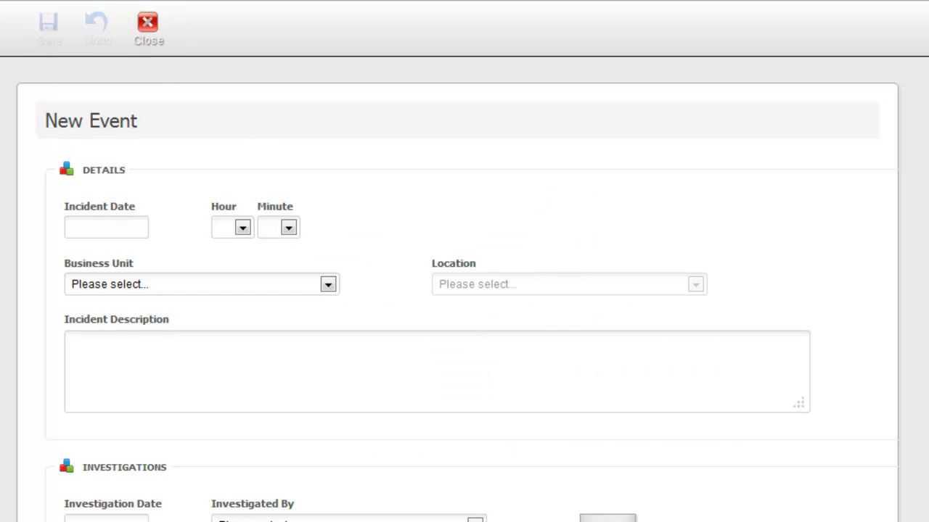
Step: Set the incident date to 2014-01-15 and the time to 09:06
{"action": "scroll", "coordinate": [457, 290], "scroll_direction": "down", "scroll_amount": 3}
{"action": "left_click", "coordinate": [119, 135]}
{"action": "left_click", "coordinate": [119, 134]}
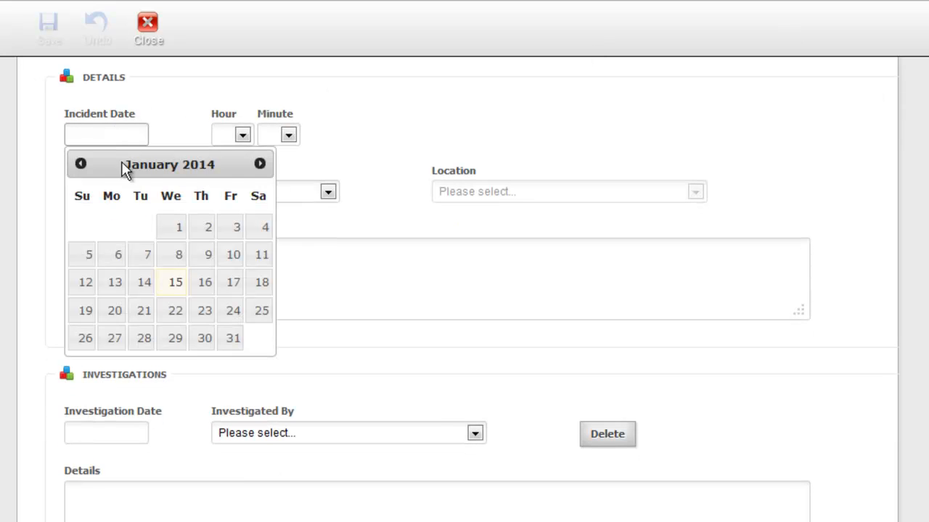
{"action": "left_click", "coordinate": [176, 282]}
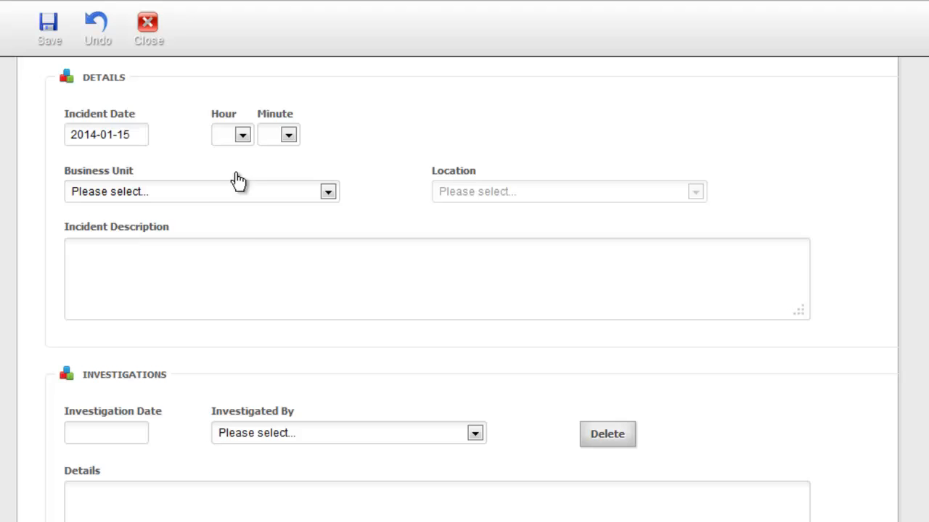
{"action": "left_click", "coordinate": [243, 136]}
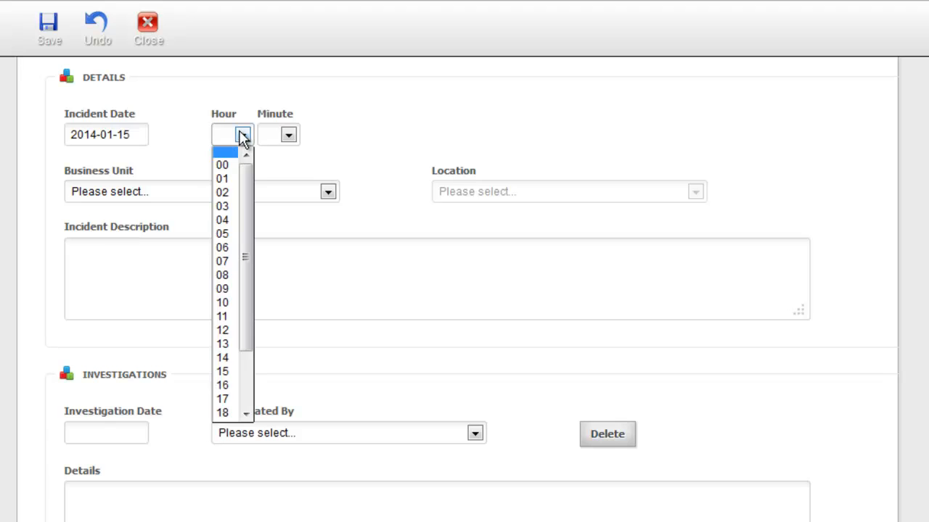
{"action": "left_click", "coordinate": [226, 290]}
{"action": "left_click", "coordinate": [289, 134]}
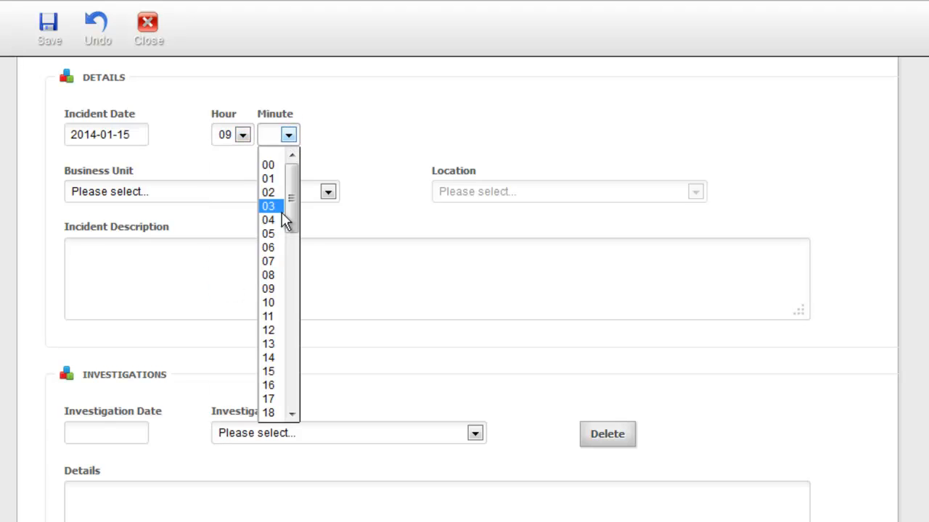
{"action": "left_click", "coordinate": [281, 248]}
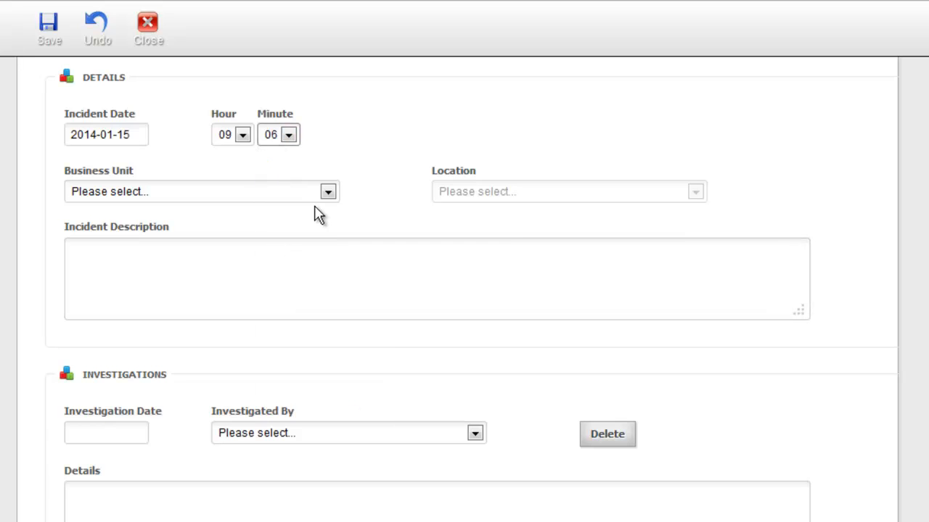
Step: Set business unit London and location Other (specify on report)
{"action": "left_click", "coordinate": [331, 196]}
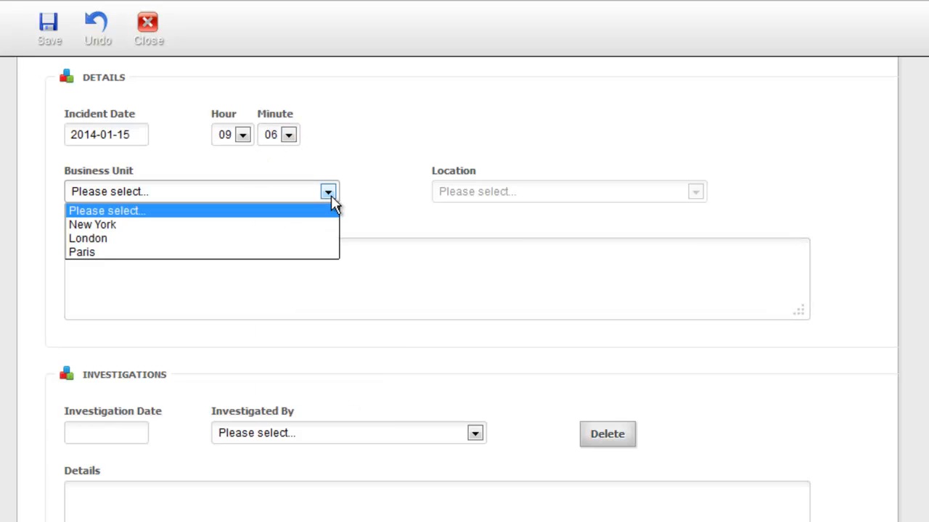
{"action": "left_click", "coordinate": [325, 239]}
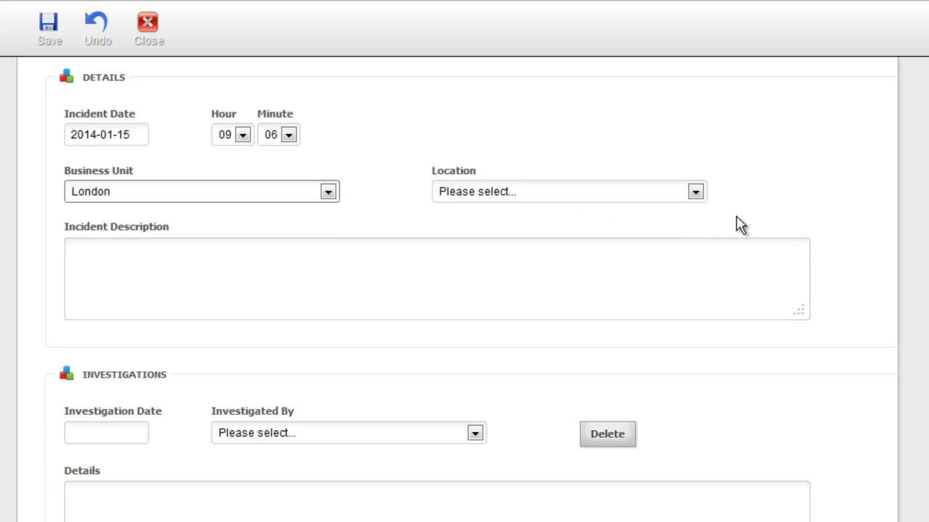
{"action": "left_click", "coordinate": [696, 193]}
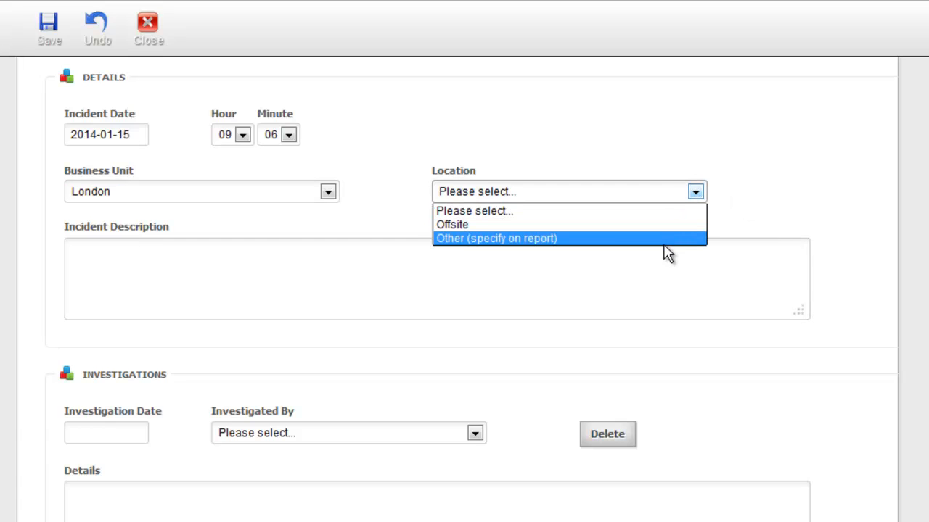
{"action": "left_click", "coordinate": [663, 243]}
{"action": "left_click", "coordinate": [298, 275]}
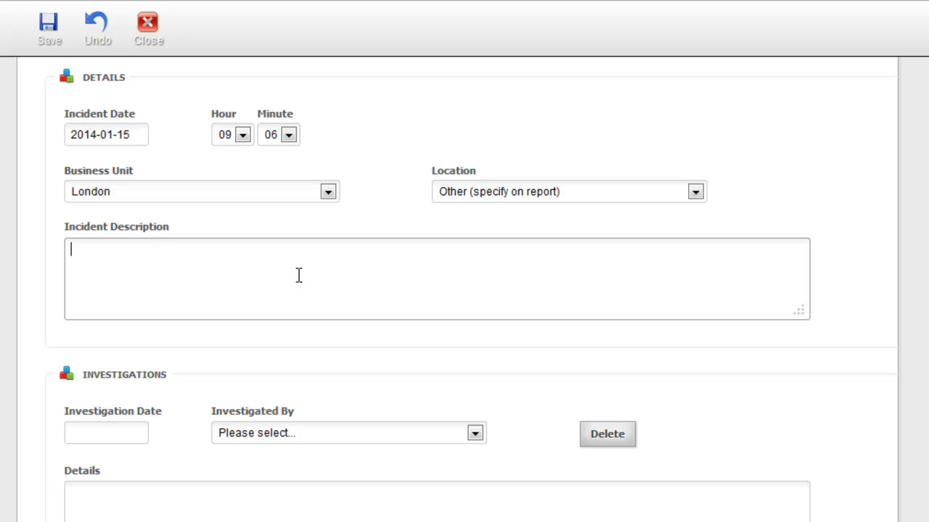
Step: Begin the incident description about an unqualified employee driving the forklift at the main warehouse
{"action": "type", "text": "At our main wa"}
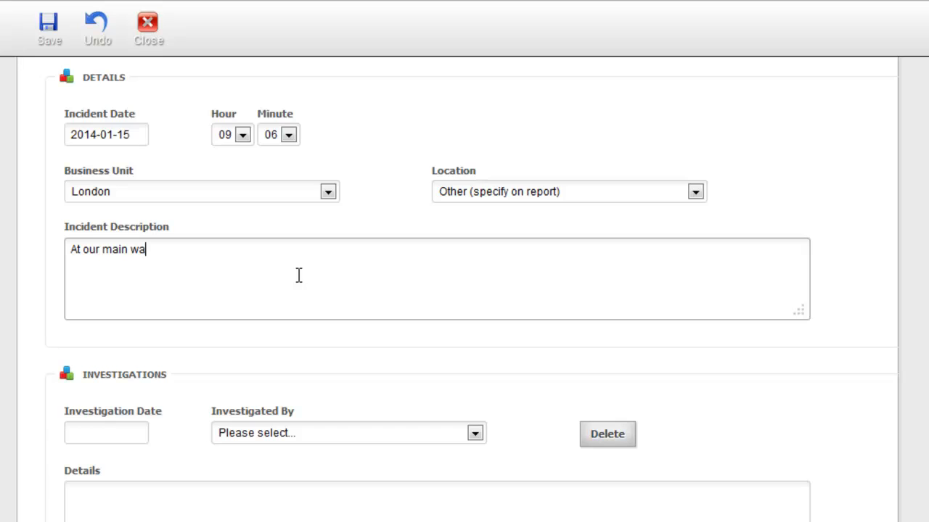
{"action": "type", "text": "rehouse Bob Smi"}
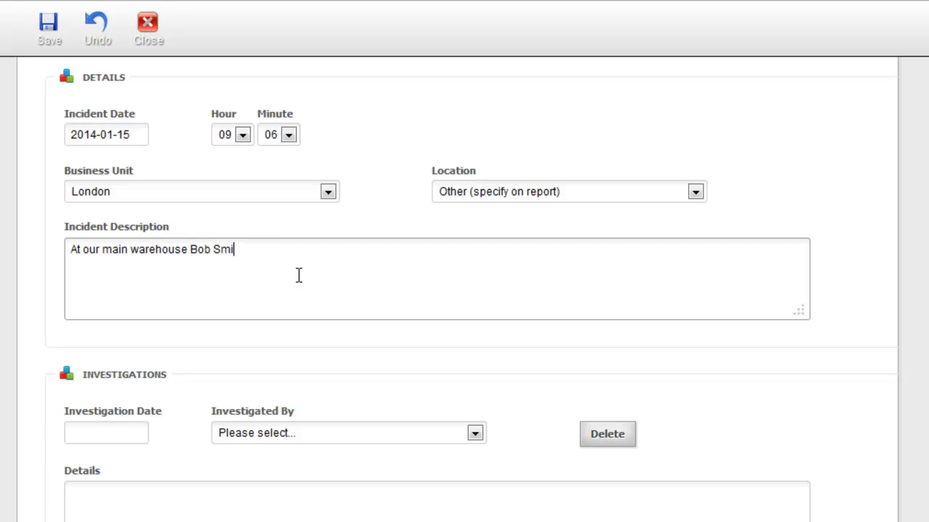
{"action": "type", "text": "th was seen drivin"}
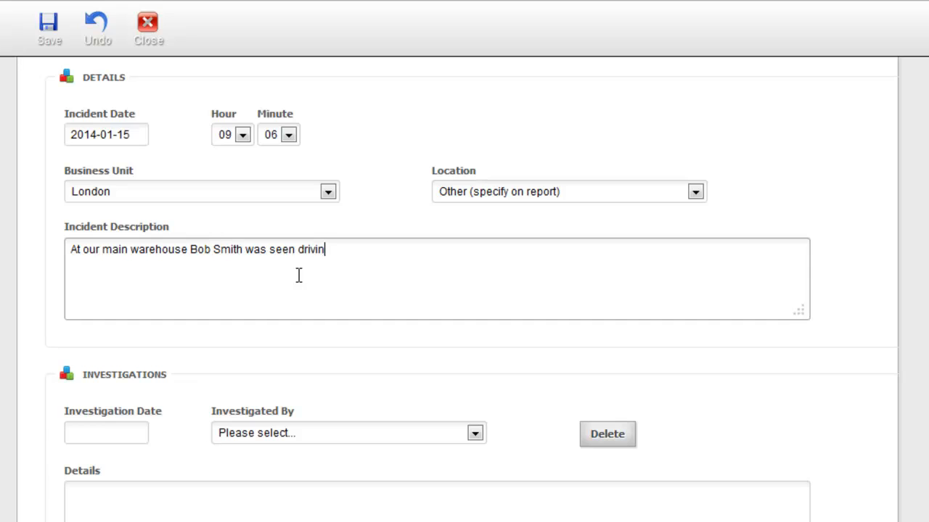
{"action": "type", "text": "g the forktur"}
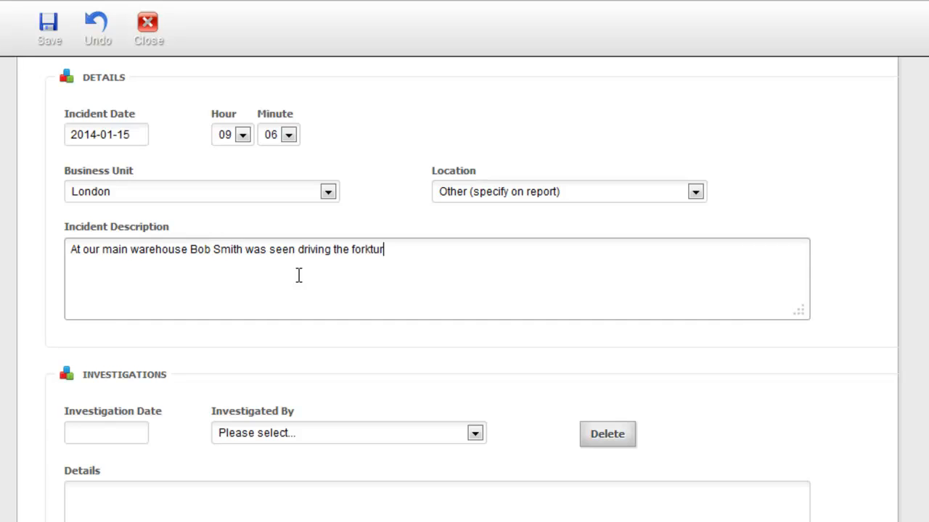
{"action": "type", "text": "uck unqu"}
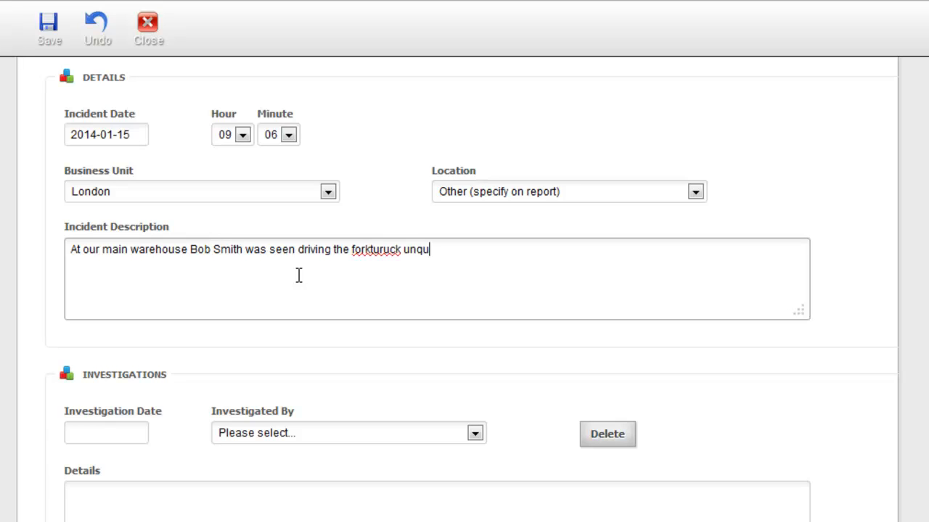
{"action": "type", "text": "alified or assi"}
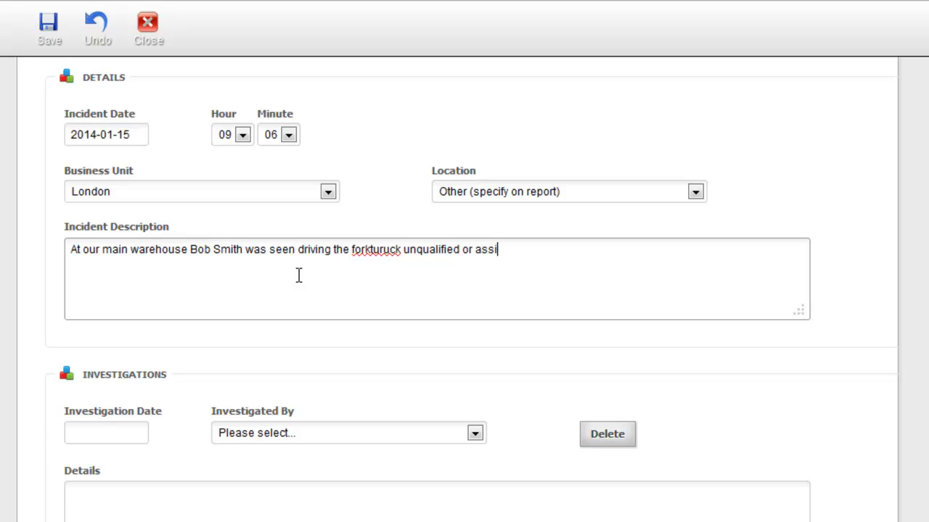
{"action": "type", "text": "sted which caused"}
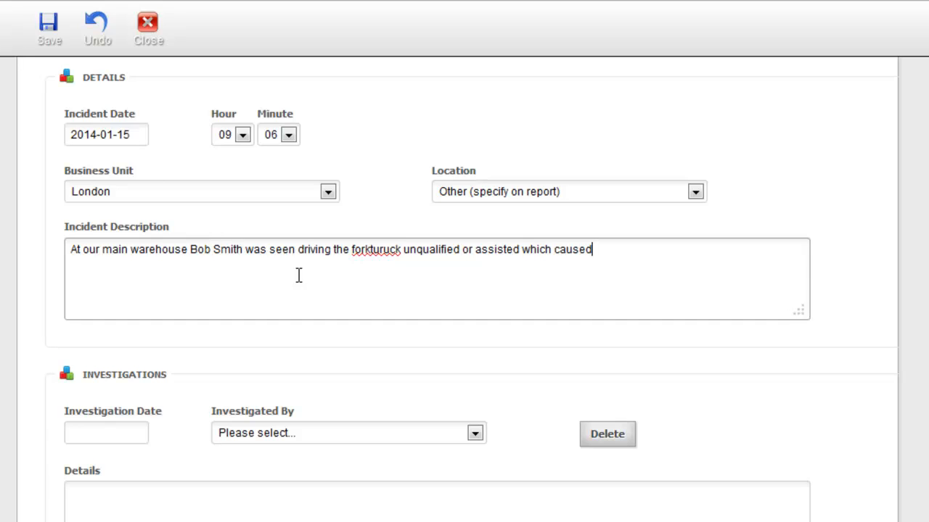
{"action": "type", "text": " damage to property"}
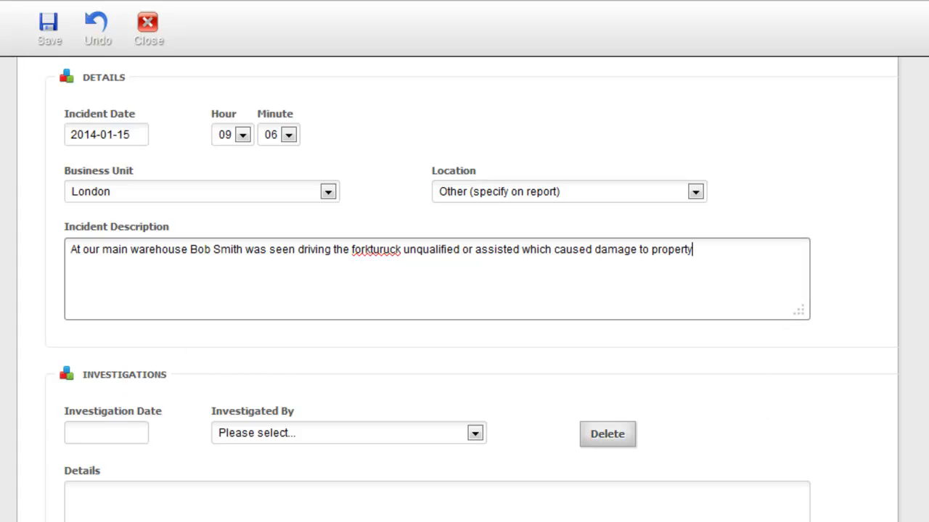
Step: Date the first investigation 2014-01-15 and choose its investigator
{"action": "scroll", "coordinate": [464, 290], "scroll_direction": "down", "scroll_amount": 3}
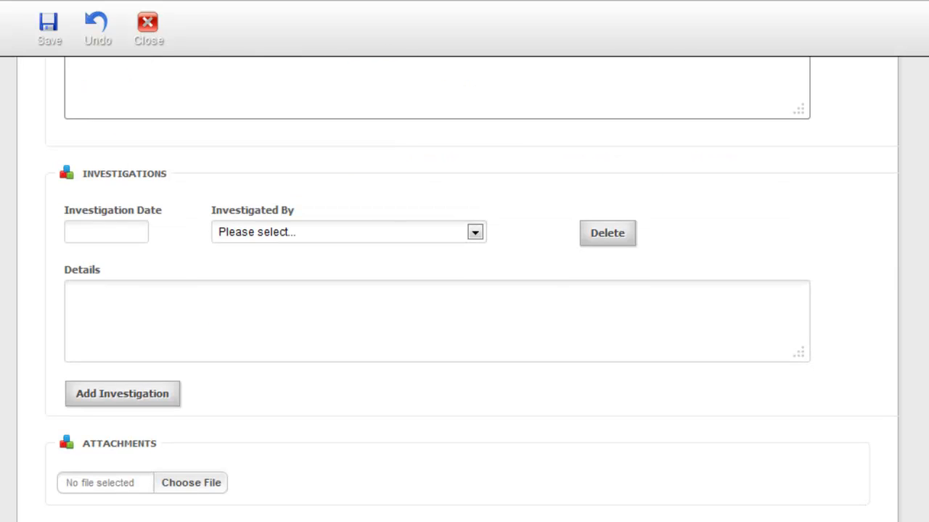
{"action": "left_click", "coordinate": [116, 230]}
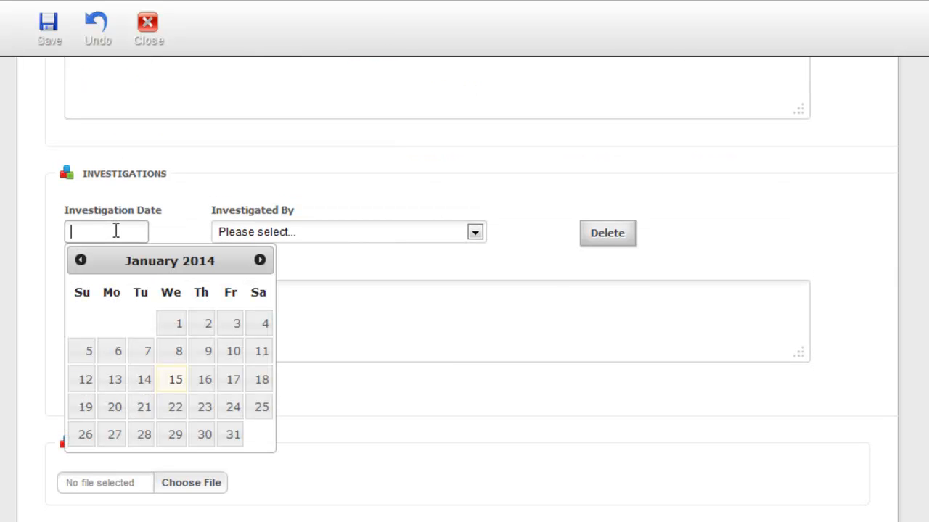
{"action": "left_click", "coordinate": [176, 379]}
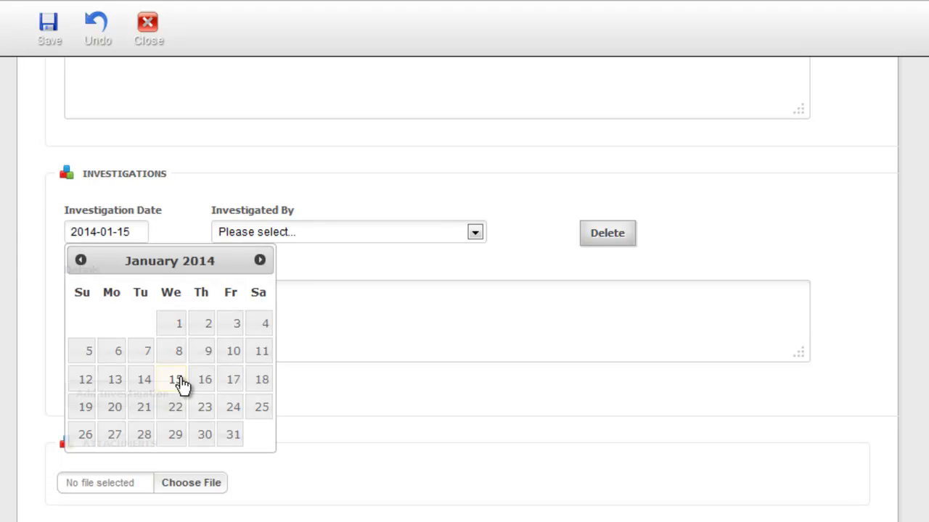
{"action": "left_click", "coordinate": [475, 232]}
{"action": "left_click", "coordinate": [462, 265]}
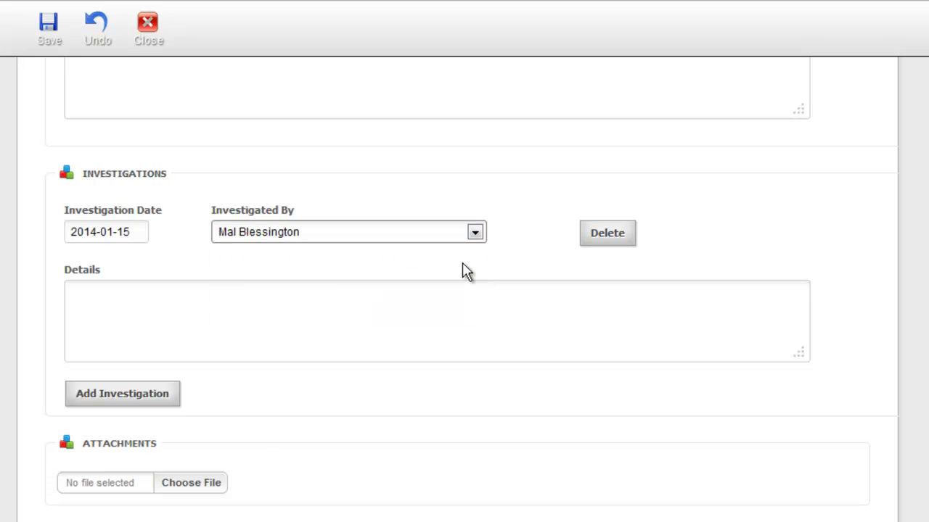
Step: Enter details: the fork truck was driven unsupervised and without company permission, fixing the typo
{"action": "left_click", "coordinate": [303, 300]}
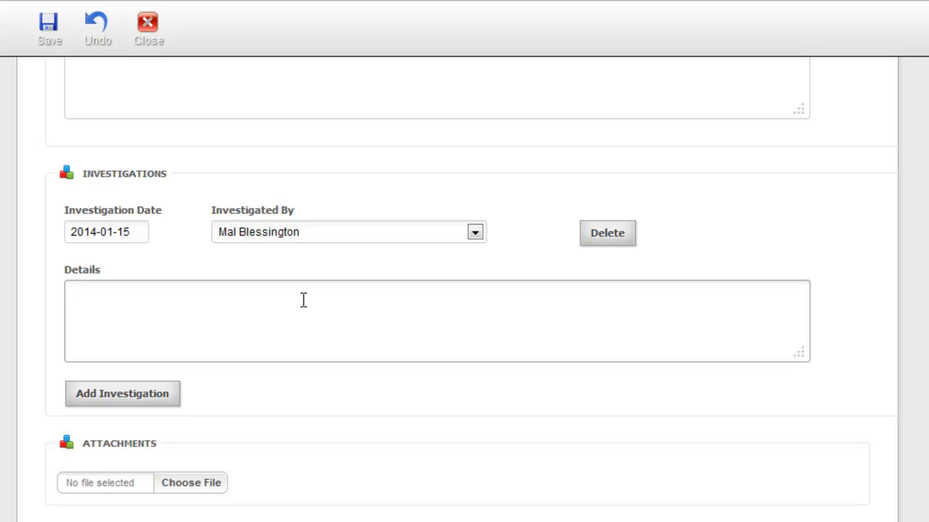
{"action": "type", "text": "On investiga"}
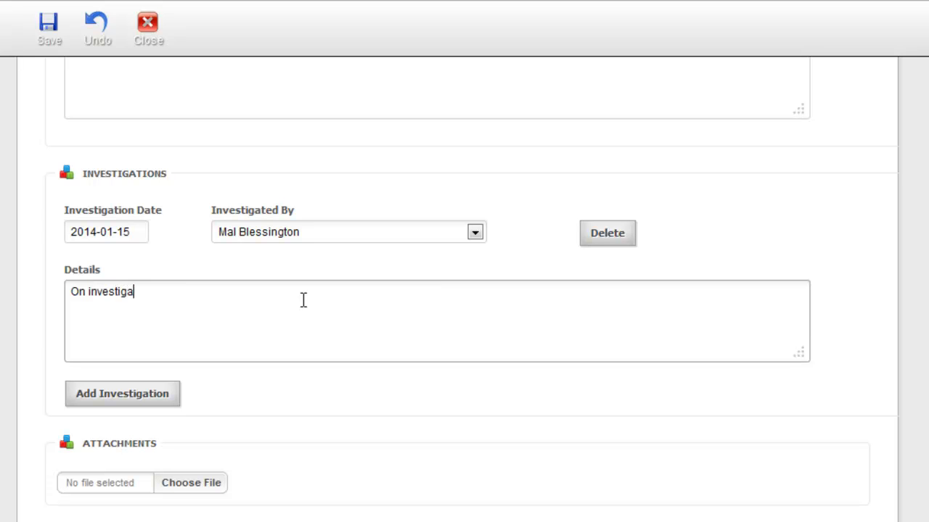
{"action": "type", "text": "tion it was confirmed"}
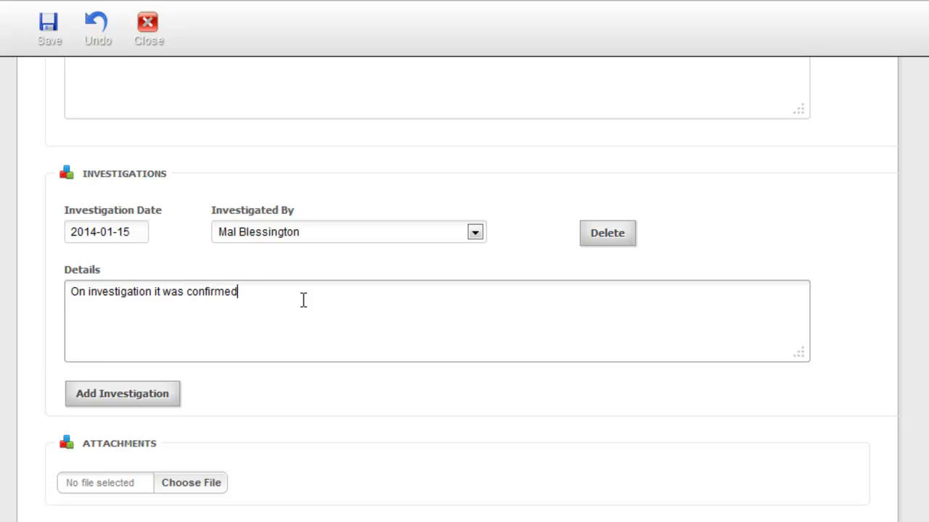
{"action": "type", "text": " that Bob was driving the "}
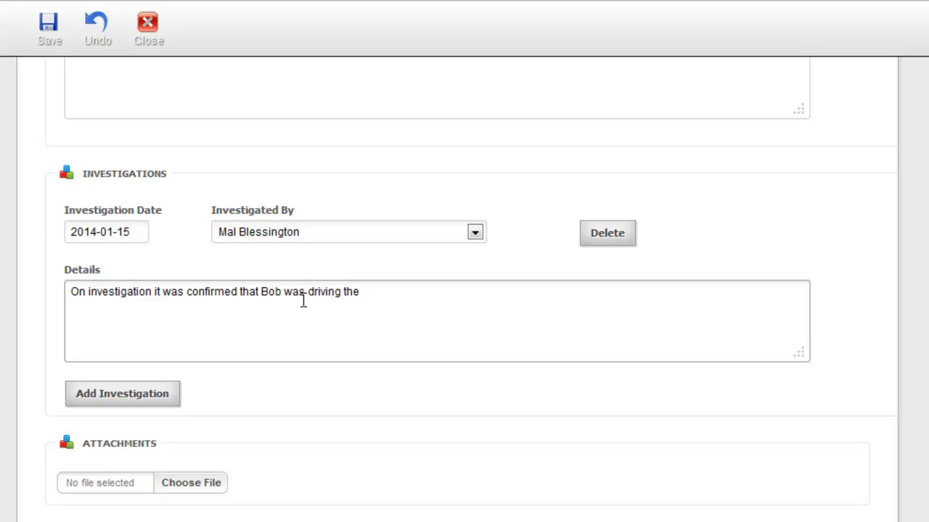
{"action": "type", "text": "fork"}
{"action": "type", "text": " t"}
{"action": "type", "text": "ru"}
{"action": "type", "text": "ck uns"}
{"action": "type", "text": "upo"}
{"action": "key", "text": "BackSpace"}
{"action": "type", "text": "orvised and w"}
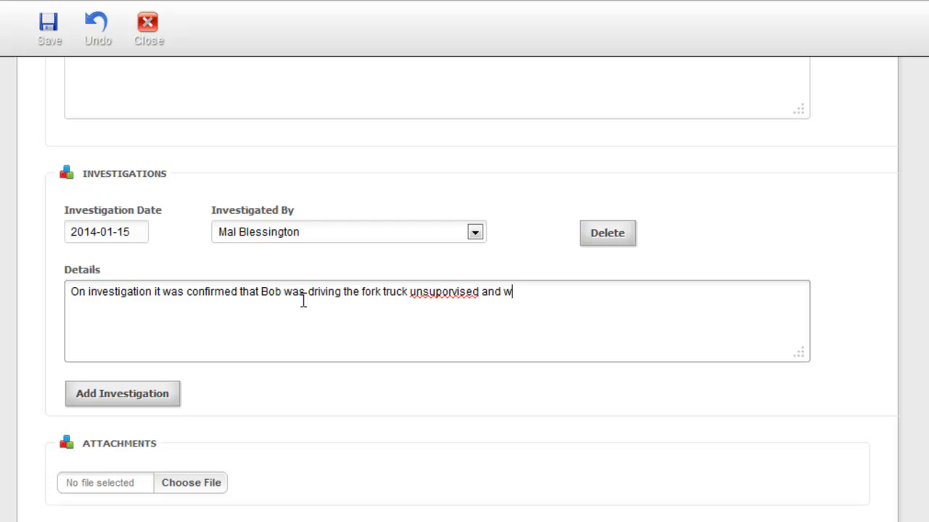
{"action": "type", "text": "ithout company permission"}
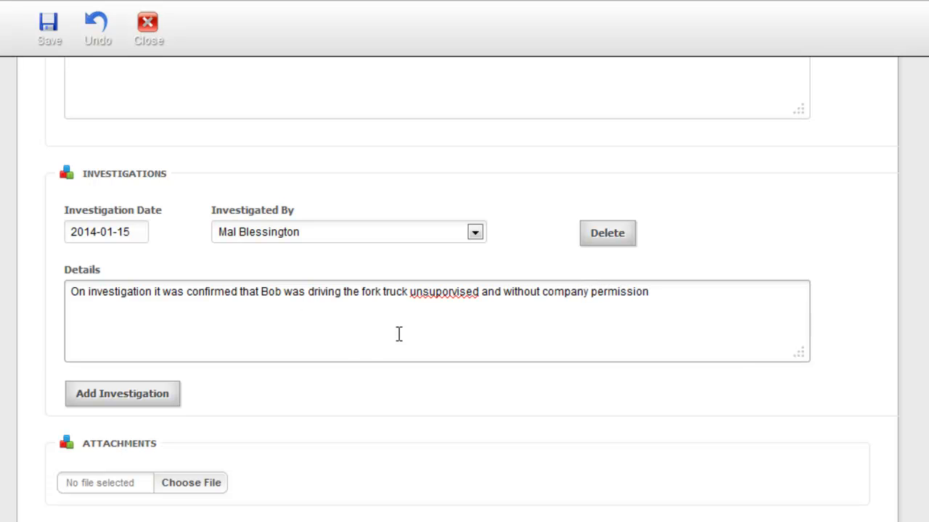
{"action": "left_click", "coordinate": [442, 291]}
{"action": "key", "text": "BackSpace"}
{"action": "type", "text": "e"}
{"action": "left_click", "coordinate": [664, 293]}
Step: Add a second investigation dated 15 January 2014 with a different investigator
{"action": "left_click", "coordinate": [123, 394]}
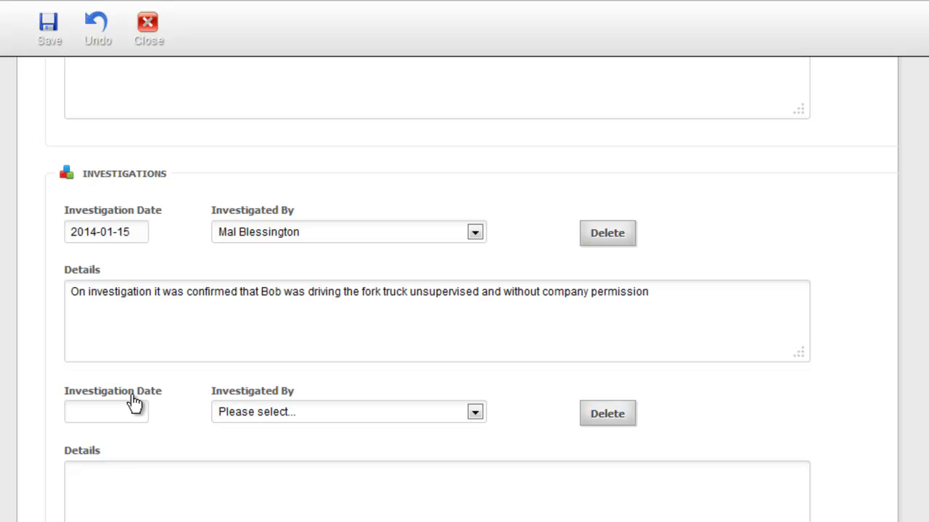
{"action": "scroll", "coordinate": [715, 402], "scroll_direction": "down", "scroll_amount": 3}
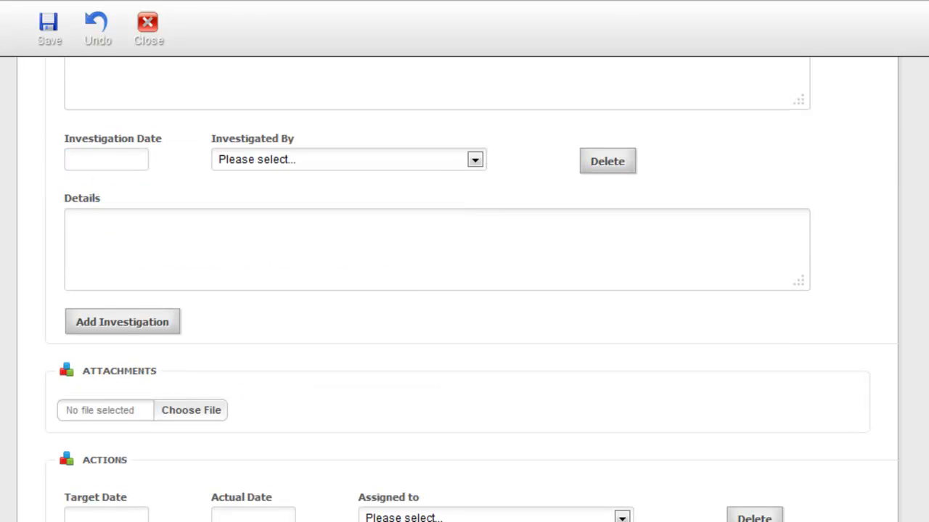
{"action": "left_click", "coordinate": [127, 160]}
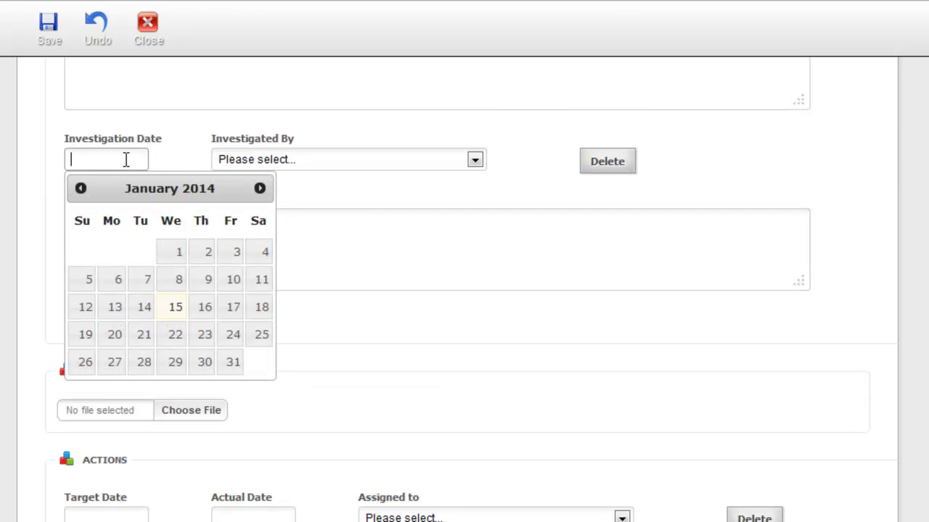
{"action": "left_click", "coordinate": [174, 312]}
{"action": "left_click", "coordinate": [475, 160]}
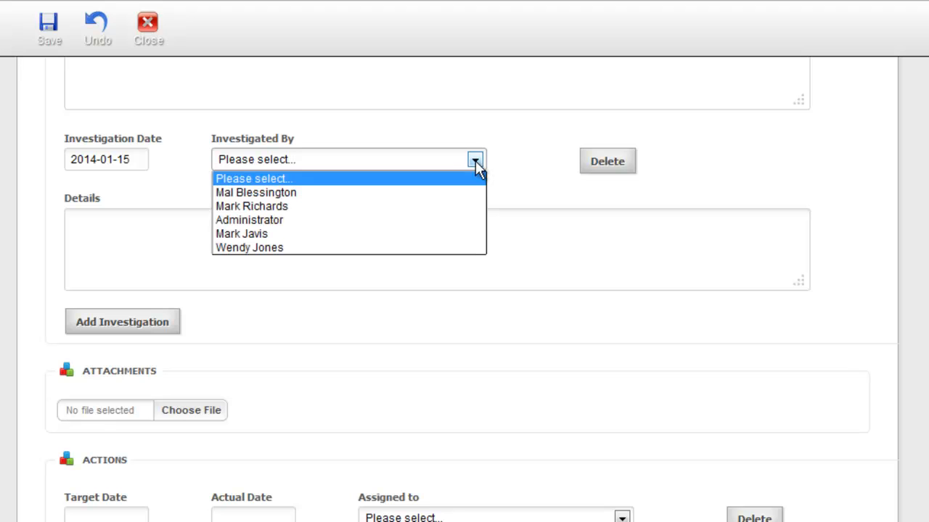
{"action": "left_click", "coordinate": [435, 247]}
Step: Enter details: HR found no licence was held and reprimand proceedings have begun
{"action": "left_click", "coordinate": [245, 234]}
{"action": "type", "text": "HR investigated and found that no licences was held "}
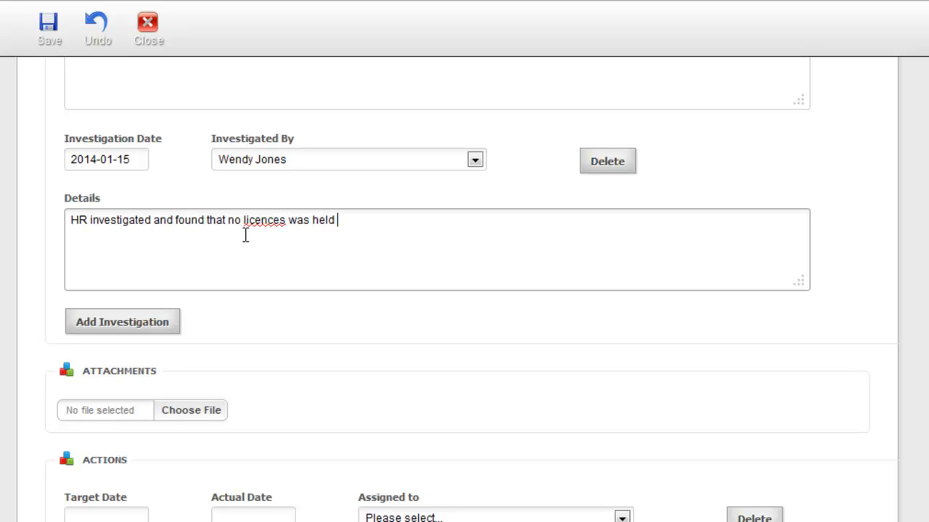
{"action": "type", "text": "by Bob and "}
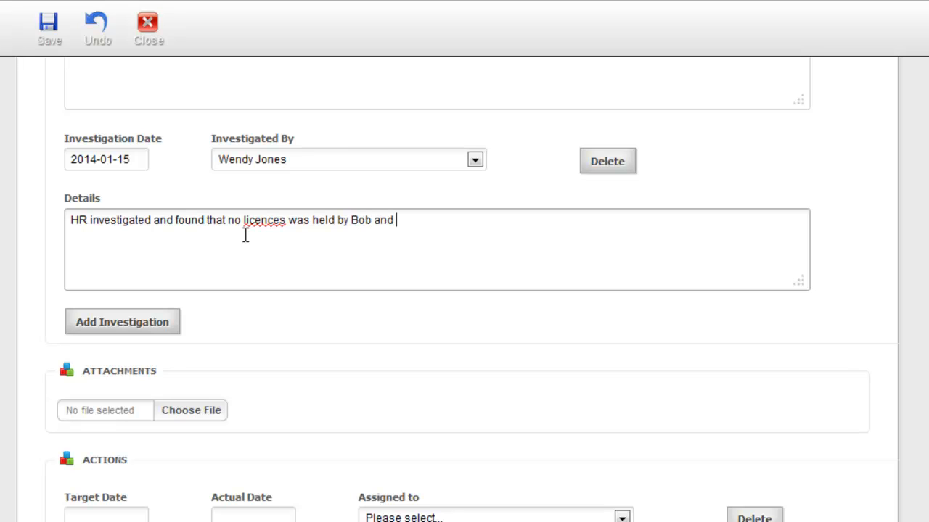
{"action": "type", "text": "repremand"}
{"action": "type", "text": "procee"}
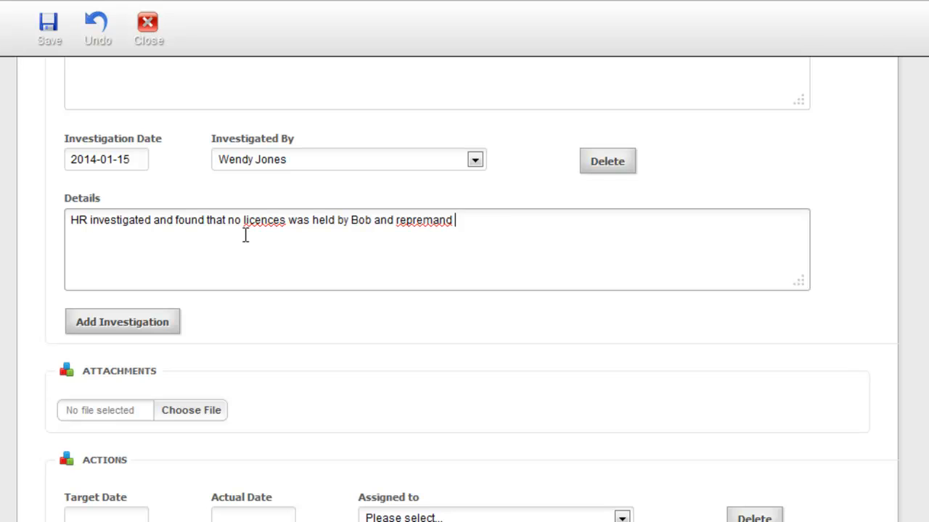
{"action": "type", "text": "dings ha"}
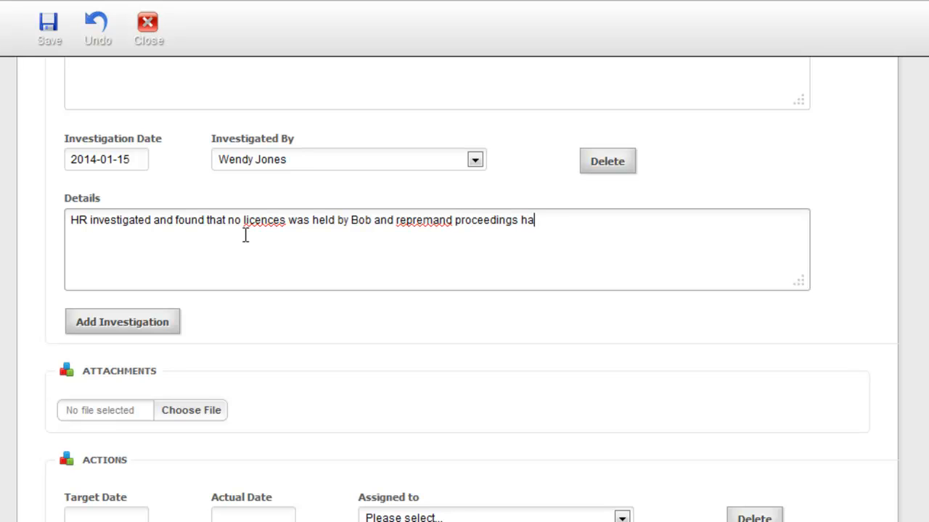
{"action": "type", "text": "ve begun"}
{"action": "left_click", "coordinate": [406, 220]}
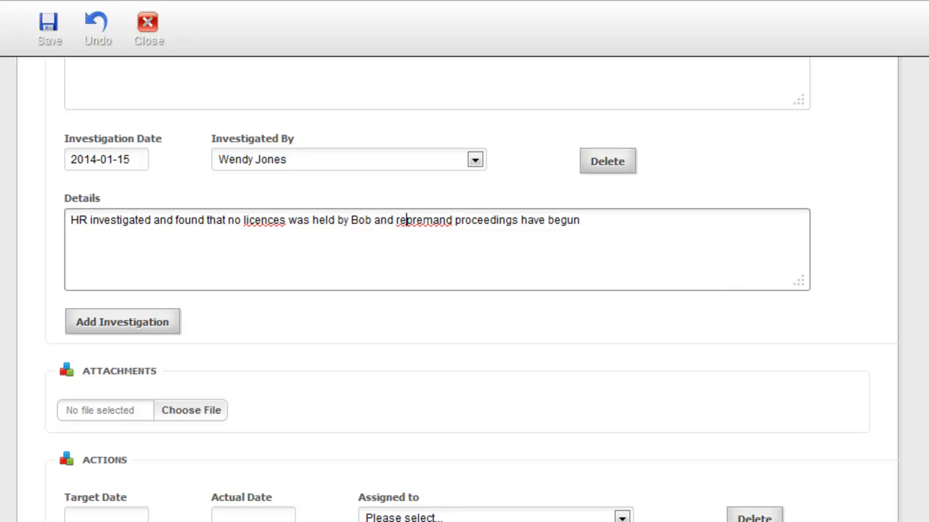
{"action": "scroll", "coordinate": [424, 100], "scroll_direction": "down", "scroll_amount": 4}
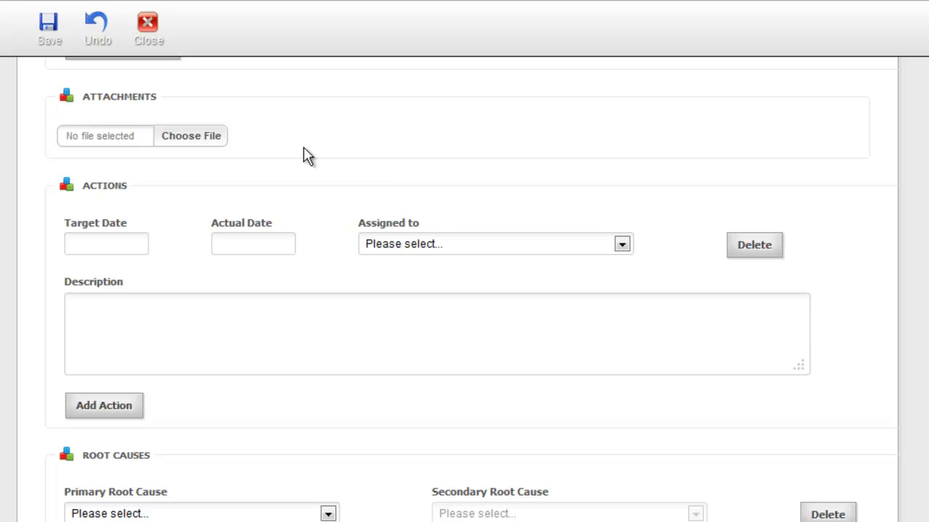
Step: Add an action due 17 Jan 2014, assigned to a staff member: 'Investigate and begin dismissal proceedings if negligence is found'
{"action": "left_click", "coordinate": [136, 246]}
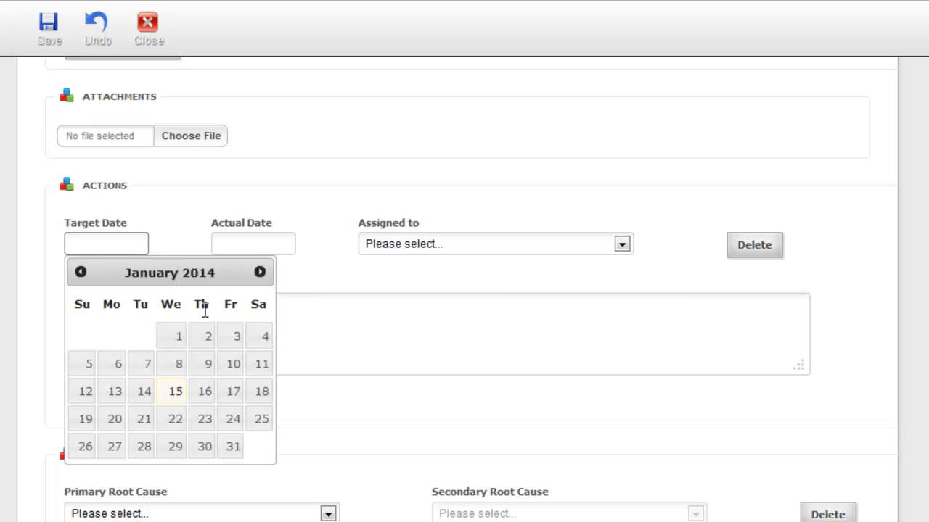
{"action": "left_click", "coordinate": [232, 397]}
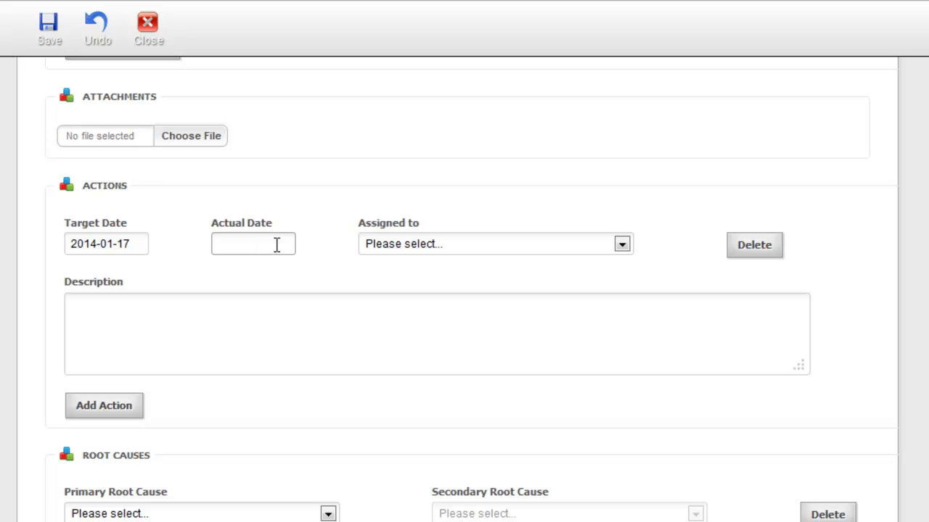
{"action": "left_click", "coordinate": [622, 246]}
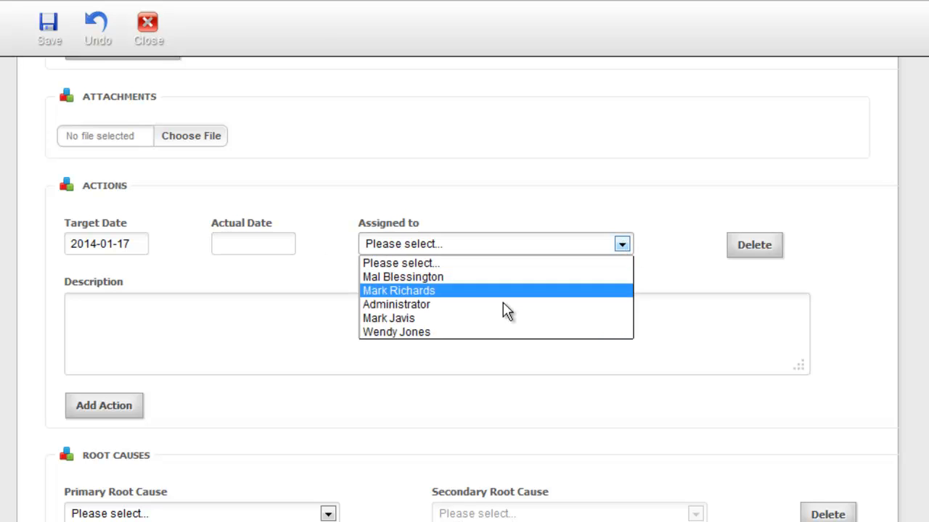
{"action": "left_click", "coordinate": [504, 335]}
{"action": "left_click", "coordinate": [243, 340]}
{"action": "type", "text": "Investigate and begin"}
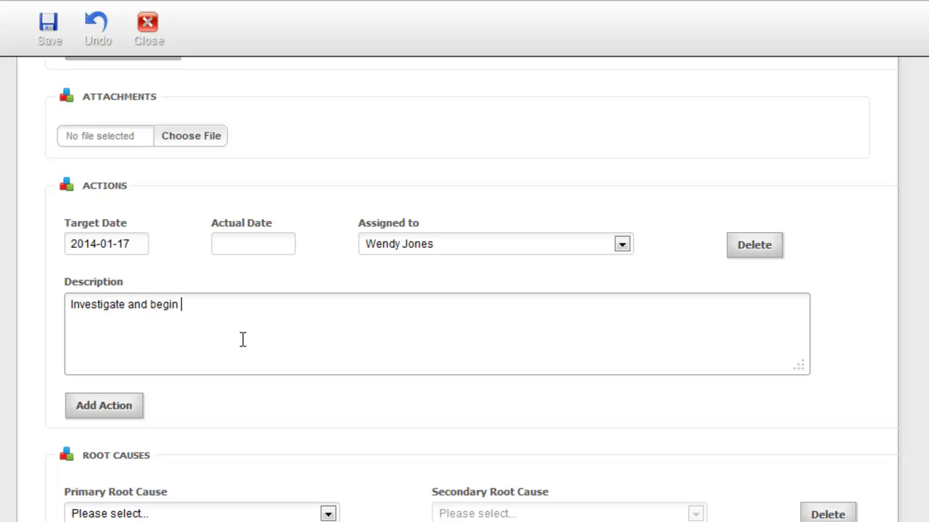
{"action": "type", "text": " dismissal proceedings i"}
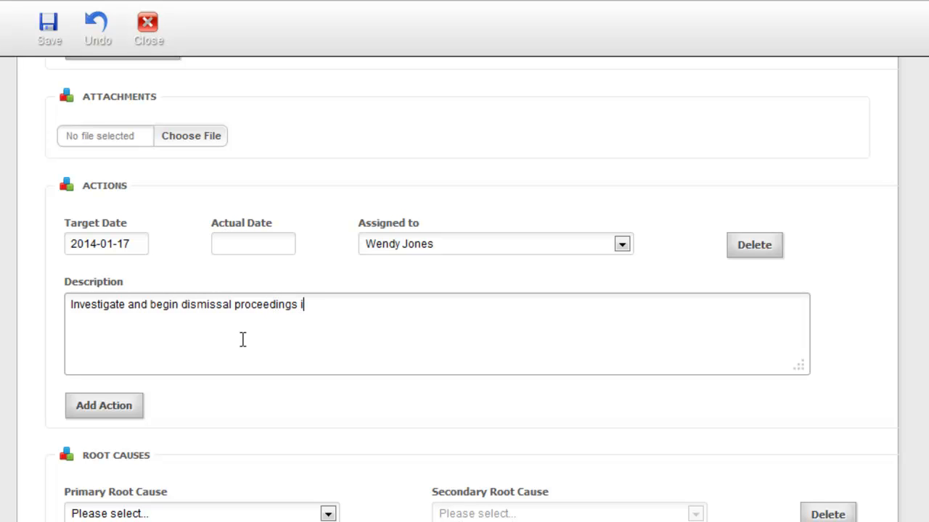
{"action": "type", "text": "f negligence "}
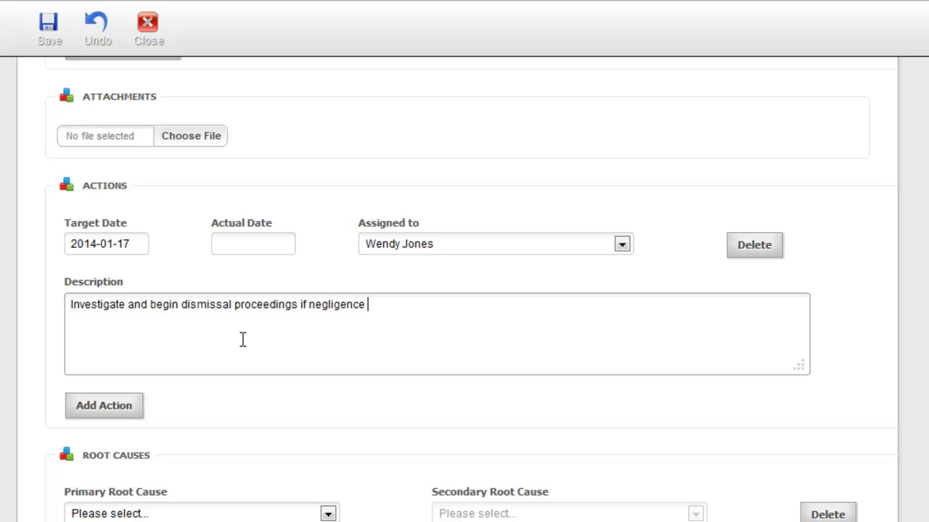
{"action": "type", "text": "is found"}
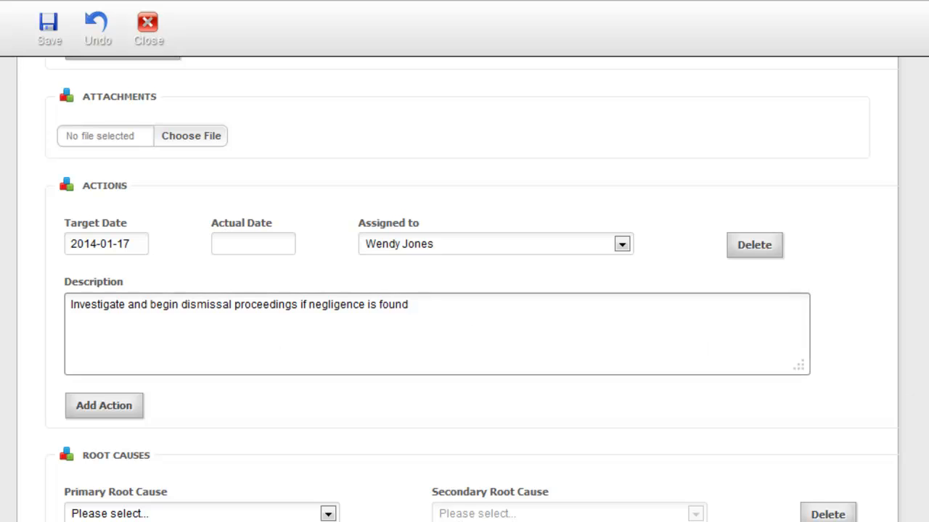
{"action": "scroll", "coordinate": [464, 290], "scroll_direction": "down", "scroll_amount": 2}
{"action": "scroll", "coordinate": [871, 322], "scroll_direction": "down", "scroll_amount": 1}
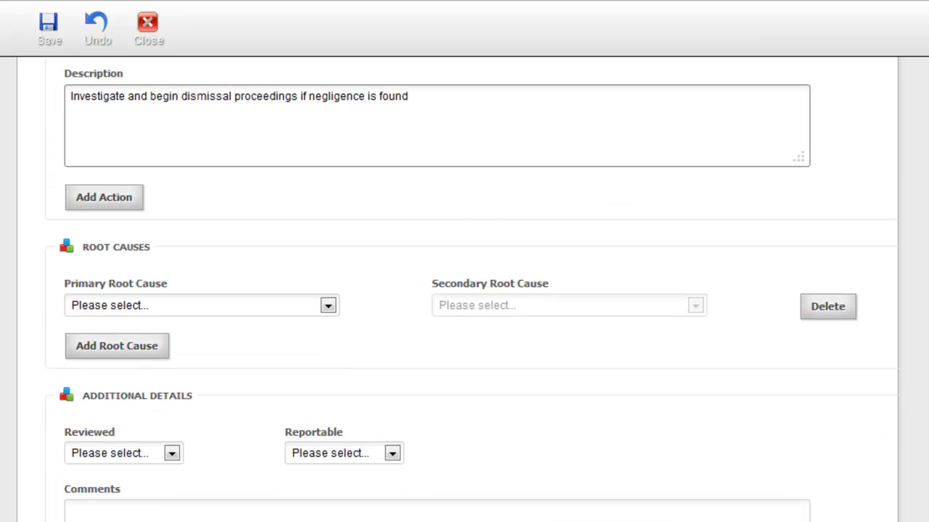
Step: Choose People as primary root cause and Inadequate Training as secondary root cause
{"action": "scroll", "coordinate": [464, 290], "scroll_direction": "down", "scroll_amount": 1}
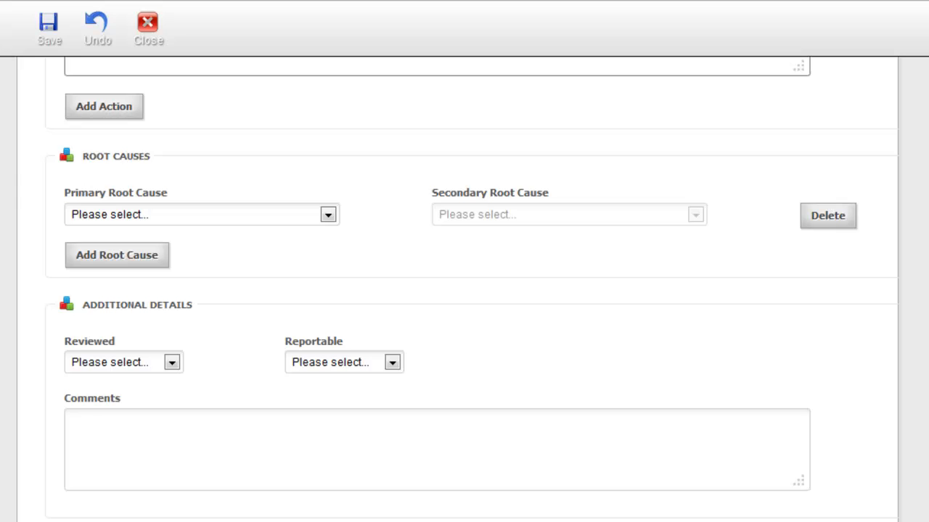
{"action": "left_click", "coordinate": [331, 216]}
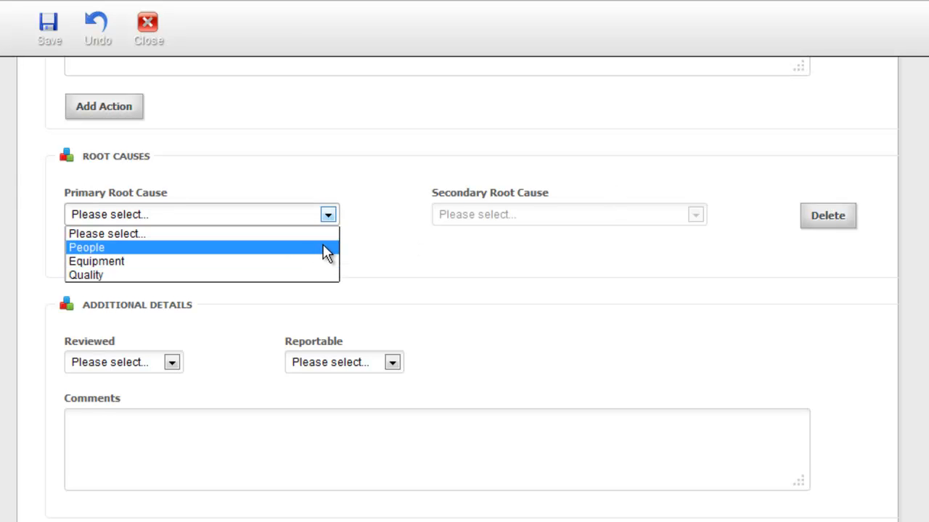
{"action": "left_click", "coordinate": [325, 251]}
{"action": "left_click", "coordinate": [697, 217]}
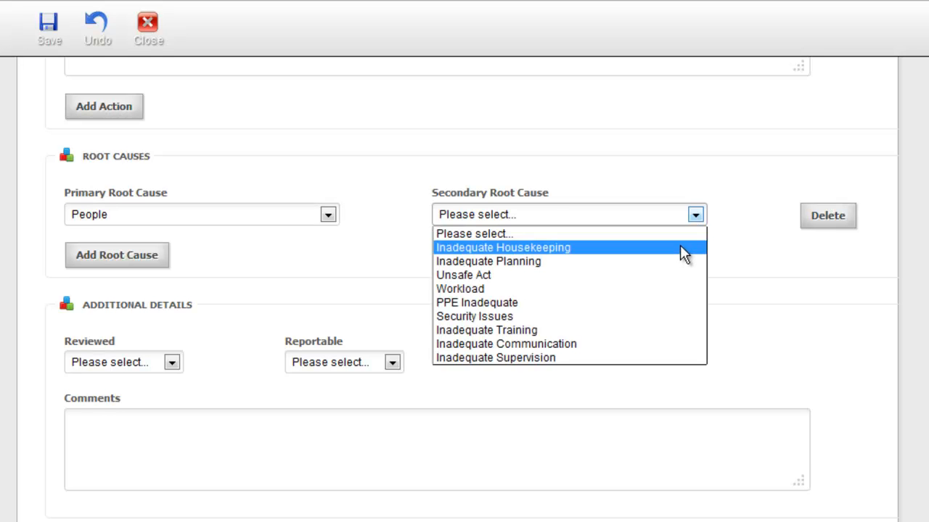
{"action": "left_click", "coordinate": [643, 333]}
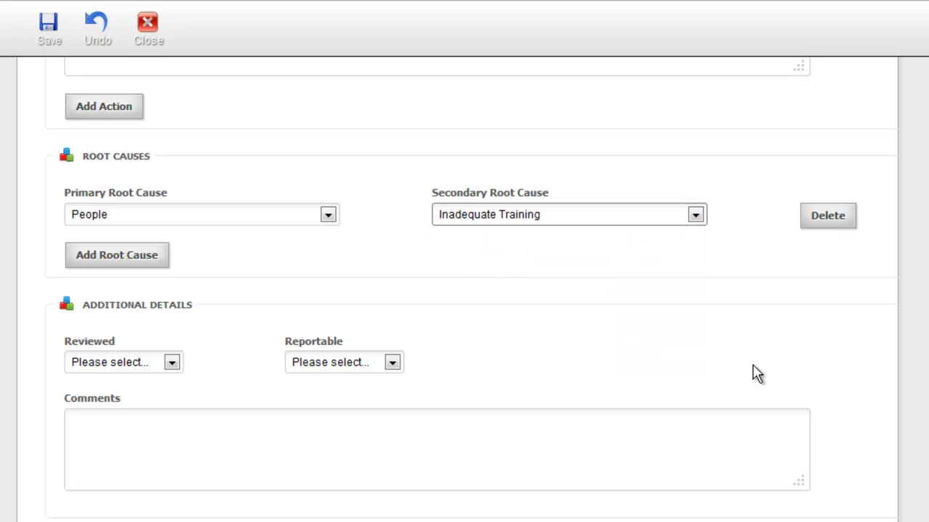
{"action": "scroll", "coordinate": [465, 291], "scroll_direction": "down", "scroll_amount": 1}
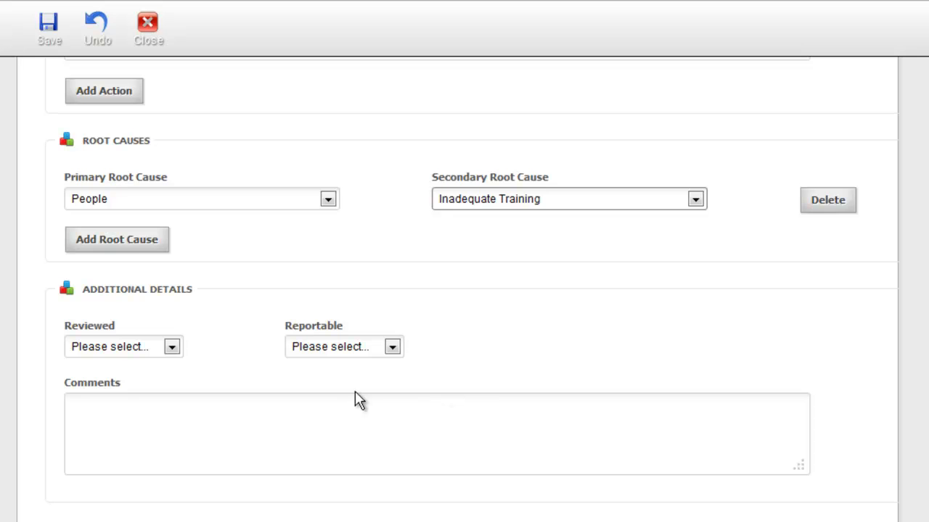
Step: Set Reviewed to Yes and Reportable to Yes, leaving the agency unset
{"action": "left_click", "coordinate": [178, 351]}
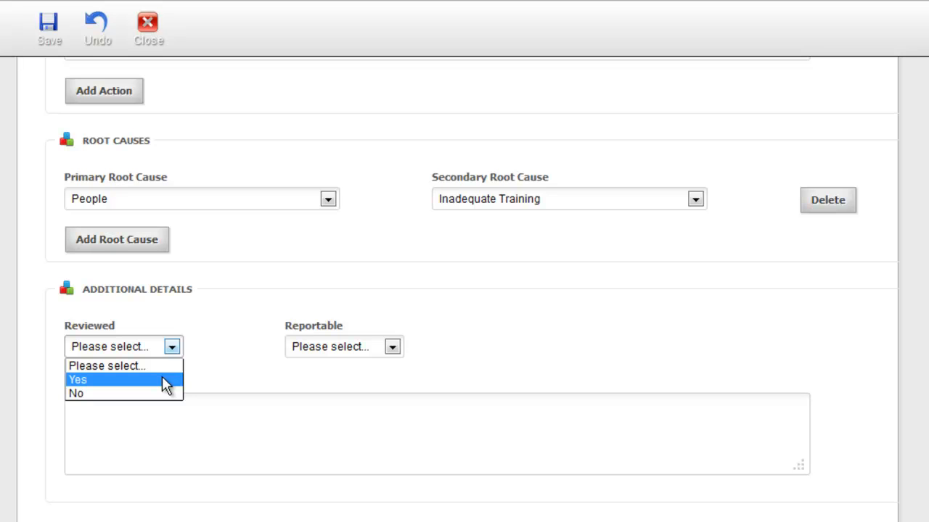
{"action": "left_click", "coordinate": [162, 378]}
{"action": "left_click", "coordinate": [394, 349]}
{"action": "left_click", "coordinate": [383, 394]}
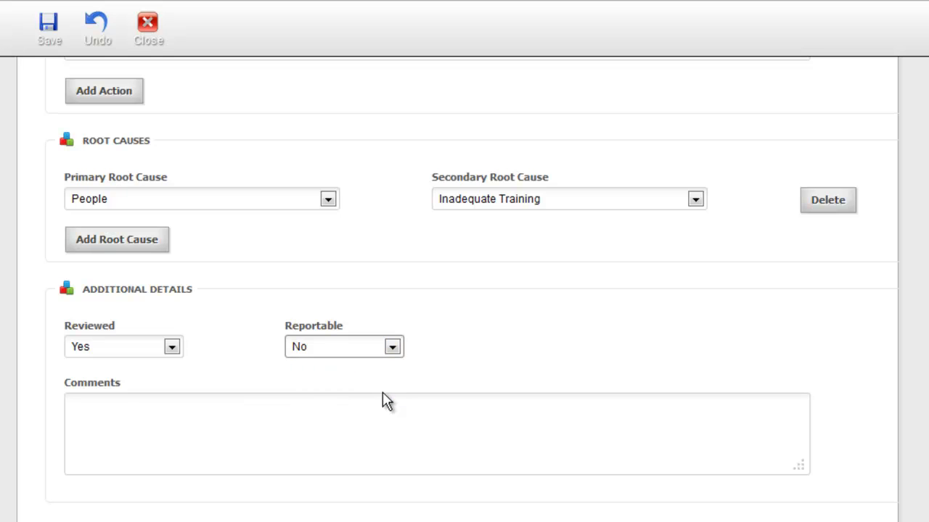
{"action": "left_click", "coordinate": [393, 350]}
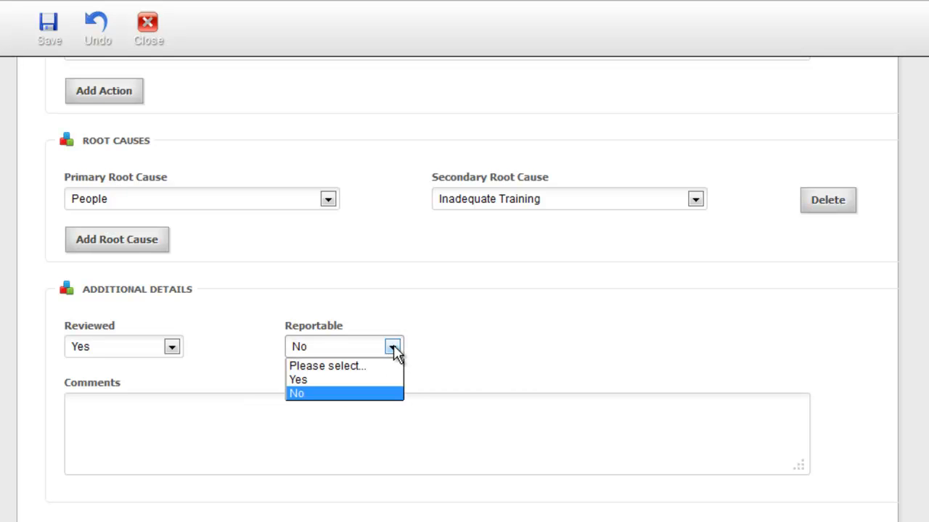
{"action": "left_click", "coordinate": [385, 380]}
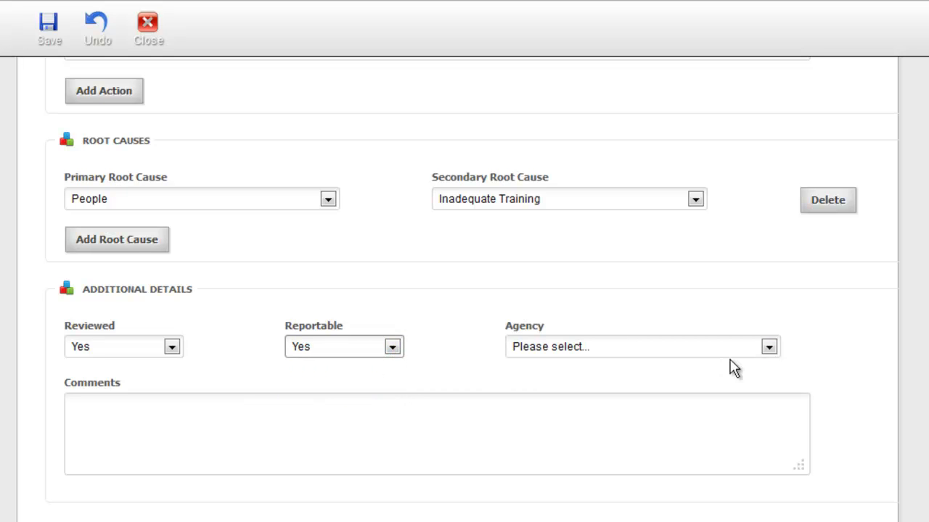
{"action": "left_click", "coordinate": [772, 347]}
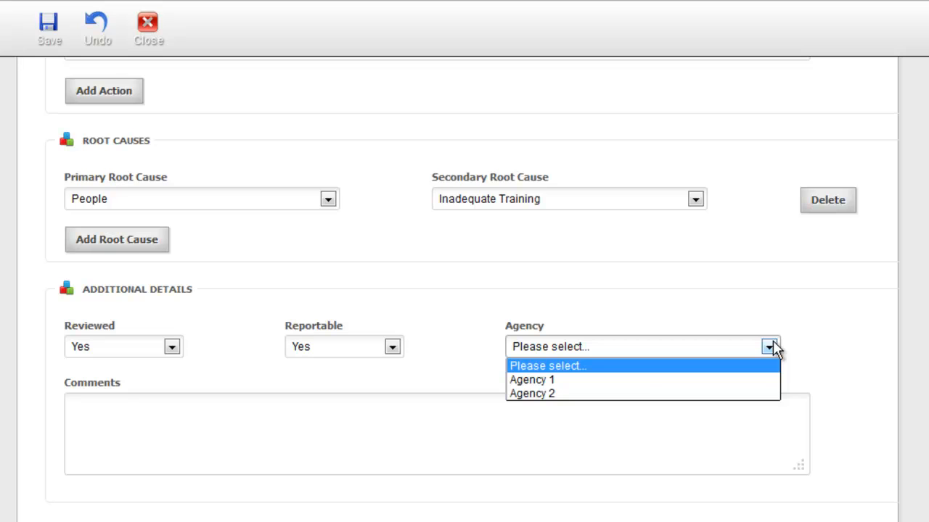
{"action": "left_click", "coordinate": [773, 342]}
Step: Type the comment that dismissal proceedings have begun following previous warnings about conduct
{"action": "left_click", "coordinate": [151, 433]}
{"action": "type", "text": "D"}
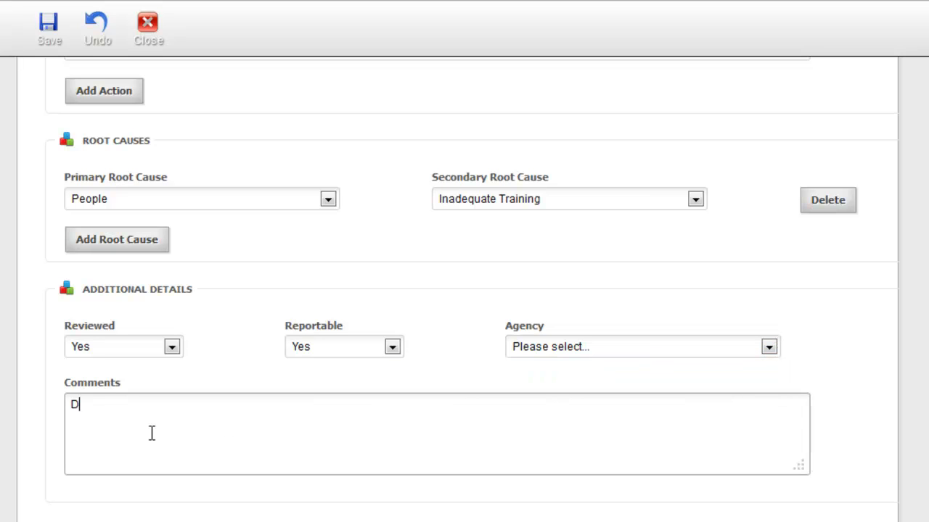
{"action": "type", "text": "ismaissal proceedin"}
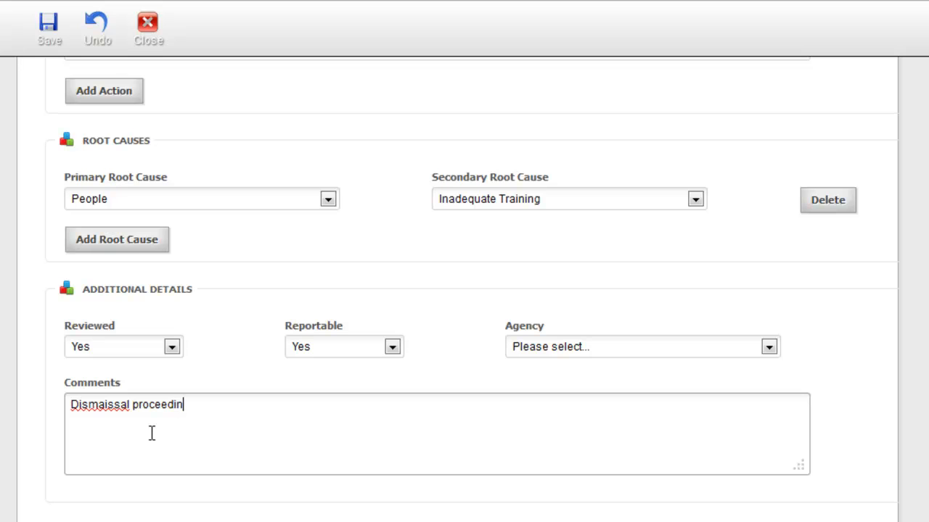
{"action": "type", "text": "gs have begun as Bob g"}
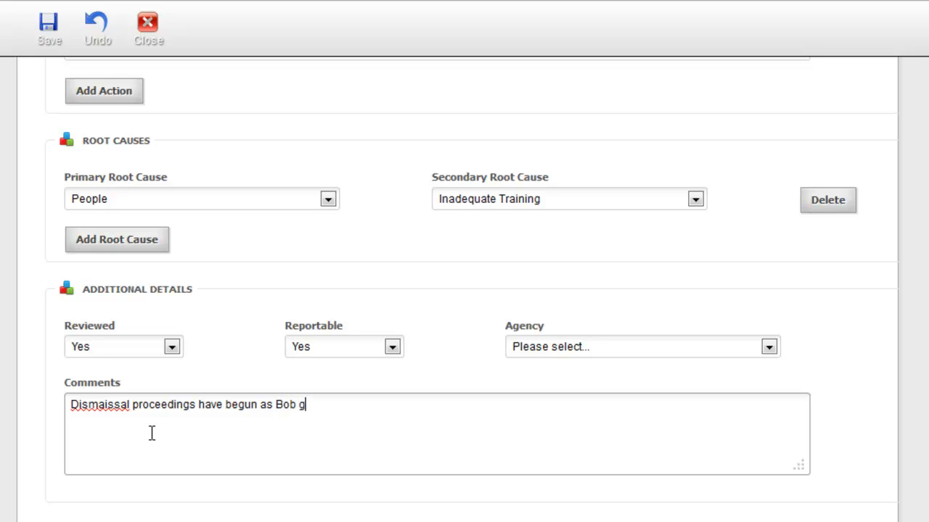
{"action": "key", "text": "BackSpace"}
{"action": "type", "text": "has been warned pr"}
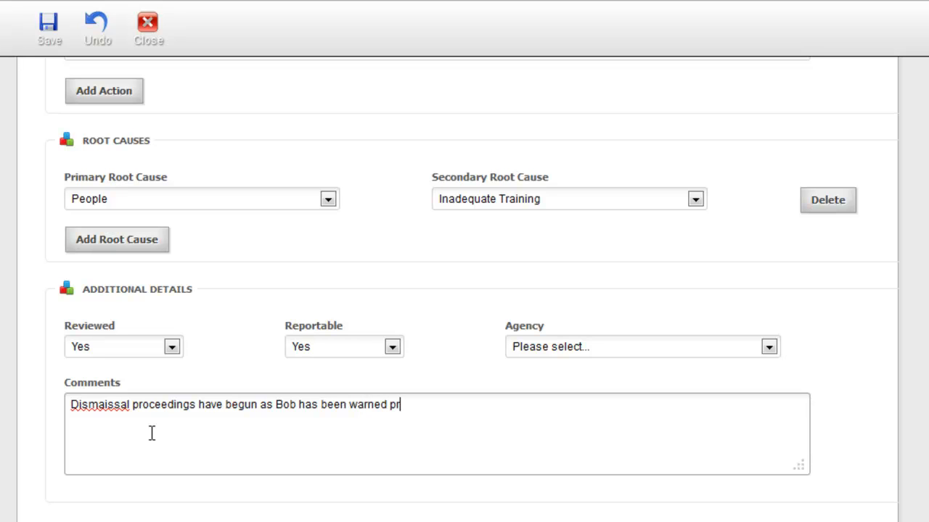
{"action": "type", "text": "eviously abo"}
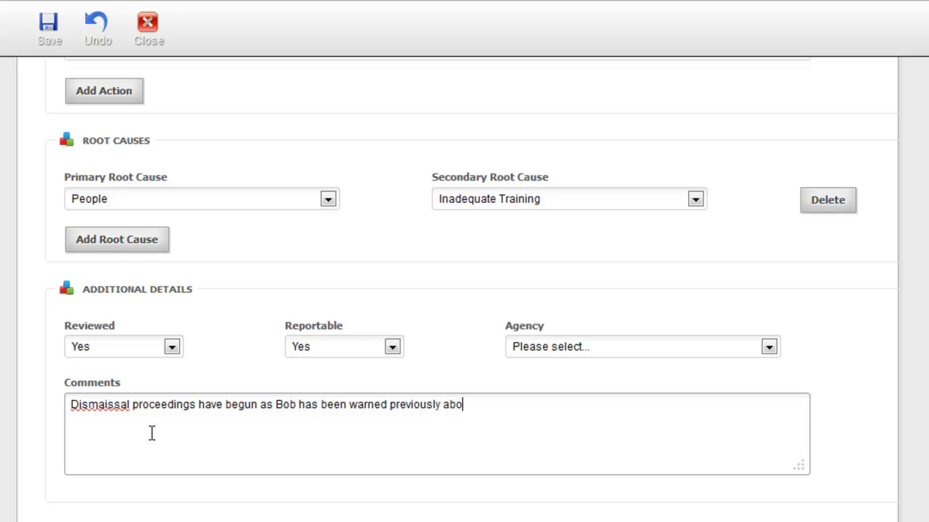
{"action": "type", "text": "ut his conduct"}
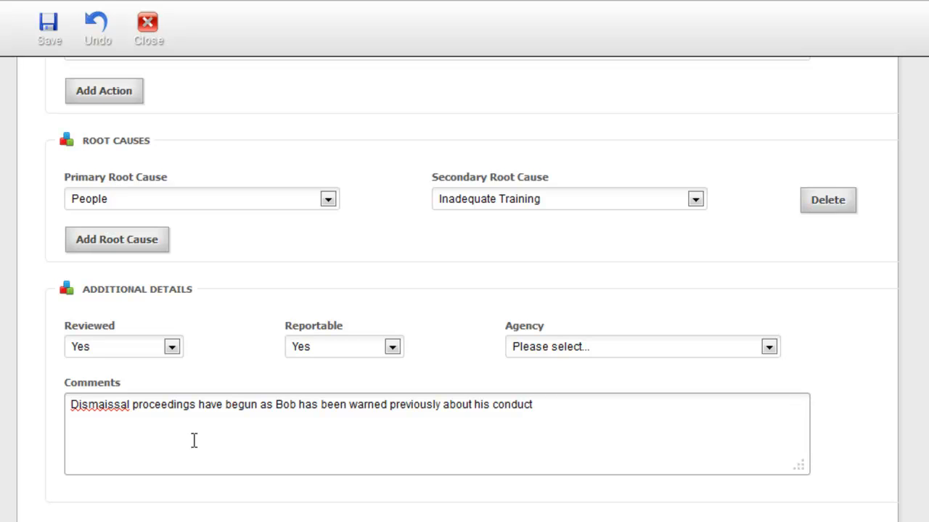
Step: Attempt to save, then reassign the action to a different staff member
{"action": "scroll", "coordinate": [465, 291], "scroll_direction": "up", "scroll_amount": 15}
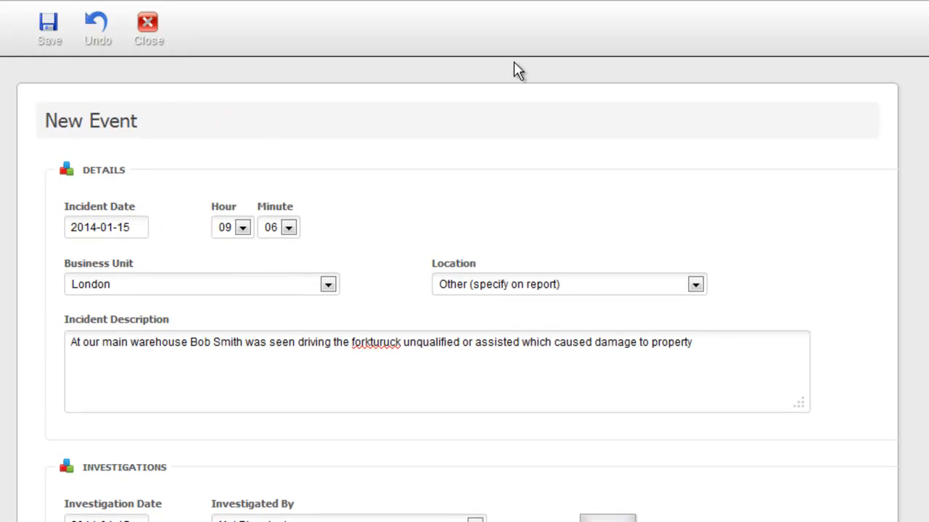
{"action": "left_click", "coordinate": [50, 33]}
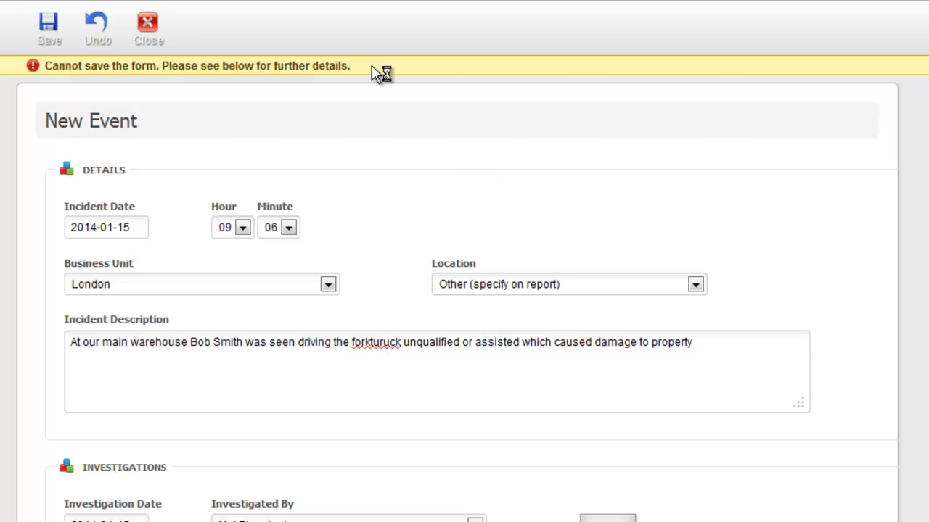
{"action": "scroll", "coordinate": [465, 298], "scroll_direction": "down", "scroll_amount": 15}
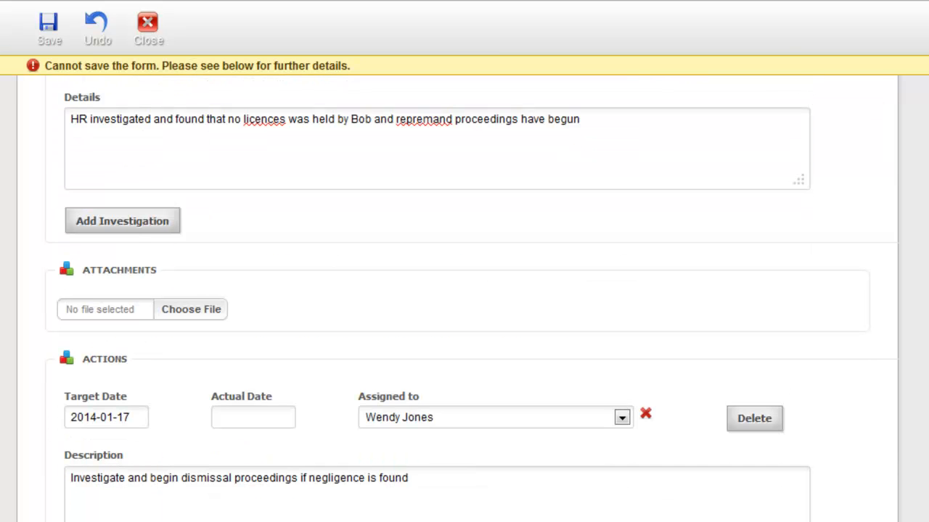
{"action": "scroll", "coordinate": [801, 426], "scroll_direction": "up", "scroll_amount": 1}
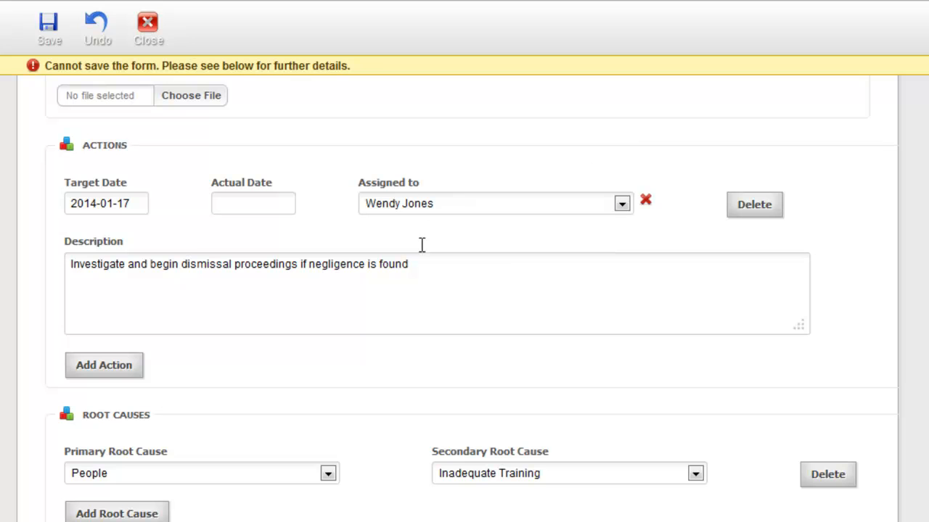
{"action": "left_click", "coordinate": [623, 205]}
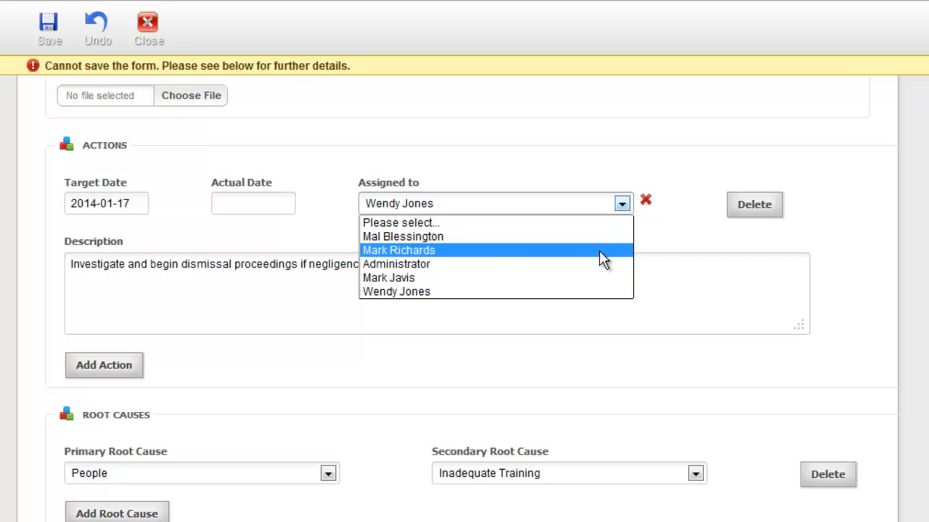
{"action": "left_click", "coordinate": [602, 250]}
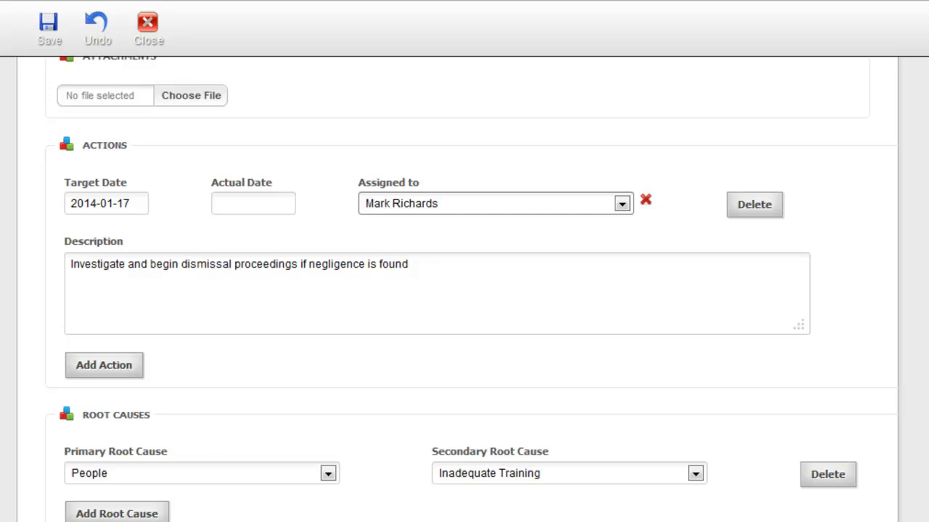
Step: Change Reportable to No and return to the top of the form
{"action": "scroll", "coordinate": [464, 290], "scroll_direction": "down", "scroll_amount": 4}
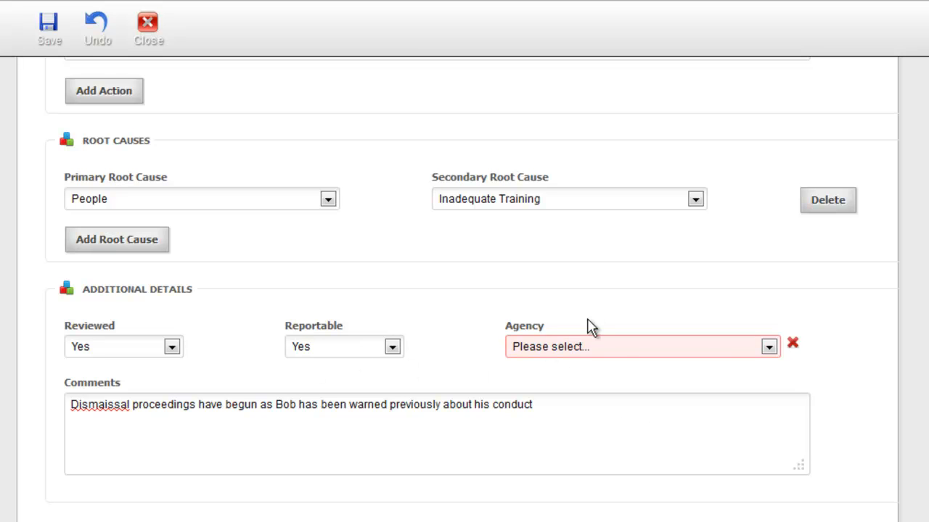
{"action": "left_click", "coordinate": [393, 347]}
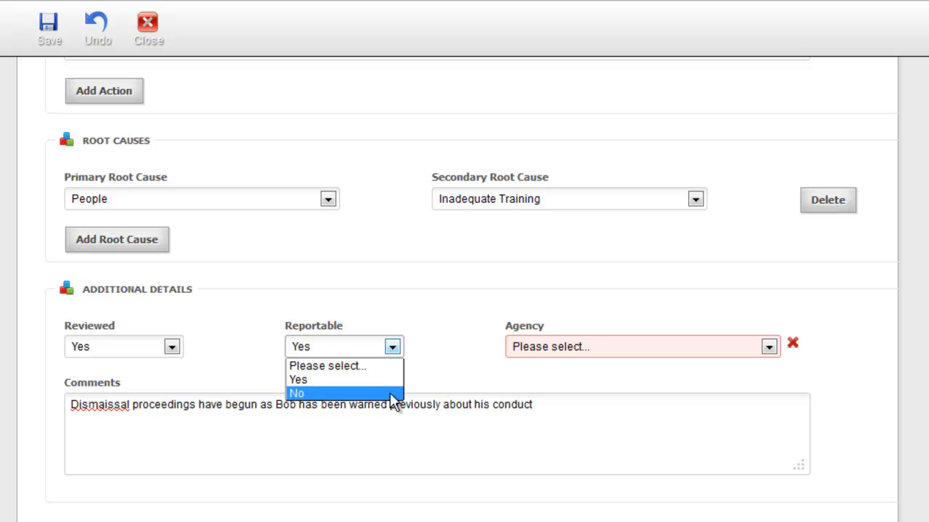
{"action": "left_click", "coordinate": [389, 393]}
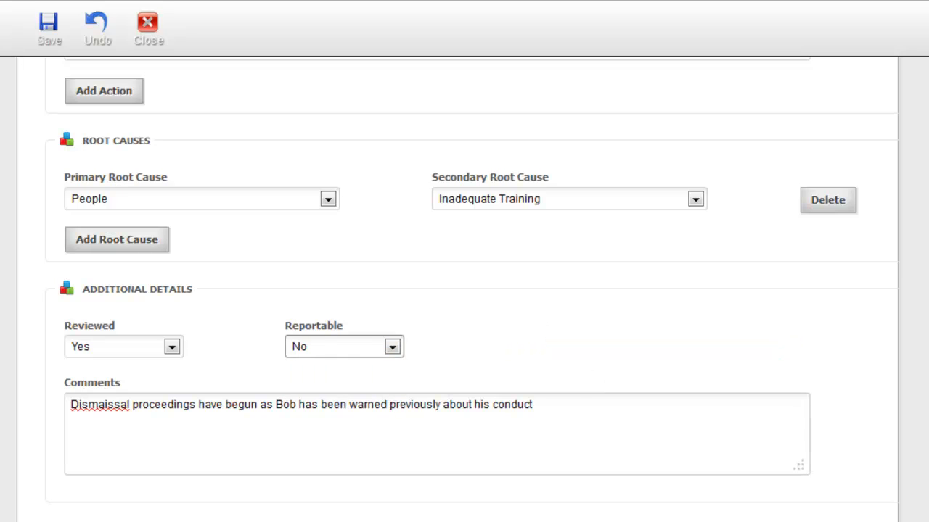
{"action": "scroll", "coordinate": [472, 288], "scroll_direction": "up", "scroll_amount": 13}
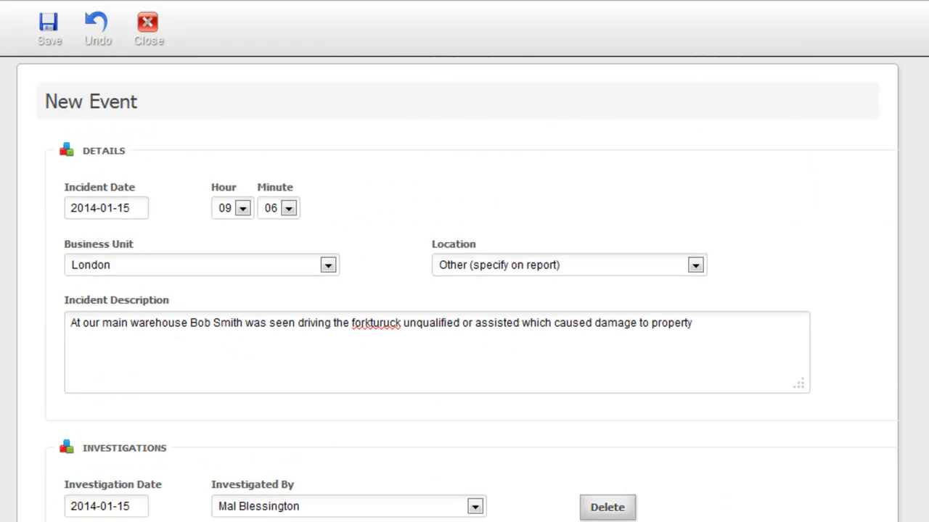
{"action": "scroll", "coordinate": [472, 288], "scroll_direction": "up", "scroll_amount": 3}
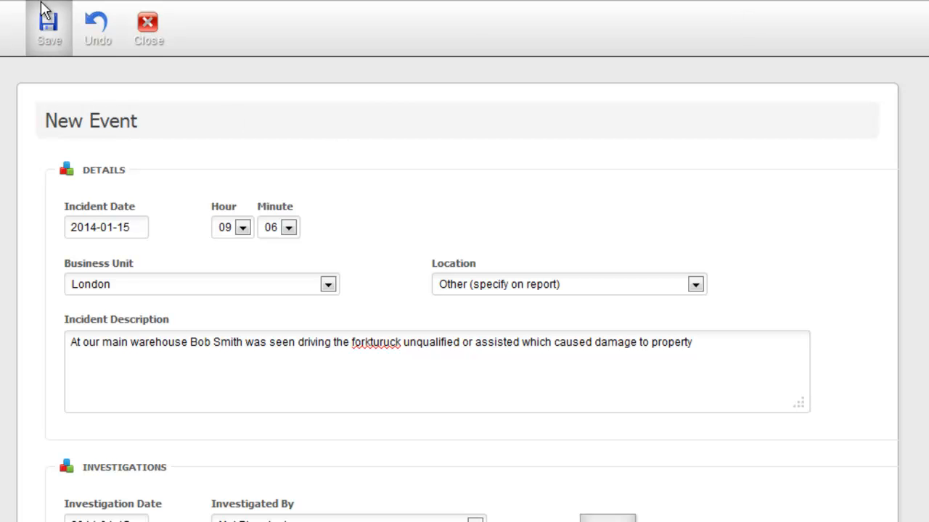
Step: Save the incident as Event No 57 and close the form
{"action": "left_click", "coordinate": [48, 30]}
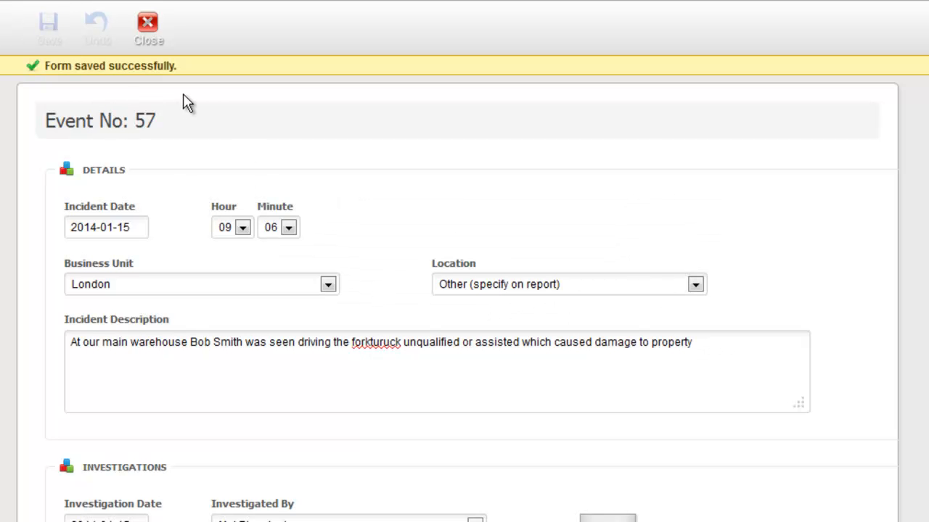
{"action": "left_click", "coordinate": [147, 29]}
{"action": "mouse_move", "coordinate": [149, 35]}
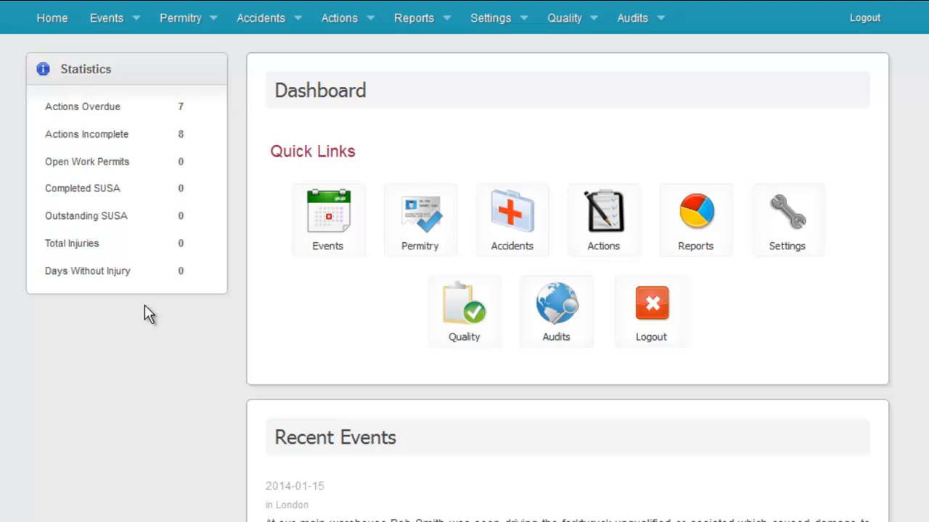
Step: Open Event No 57 in read-only view from the Search Events list
{"action": "left_click", "coordinate": [120, 22]}
{"action": "left_click", "coordinate": [126, 348]}
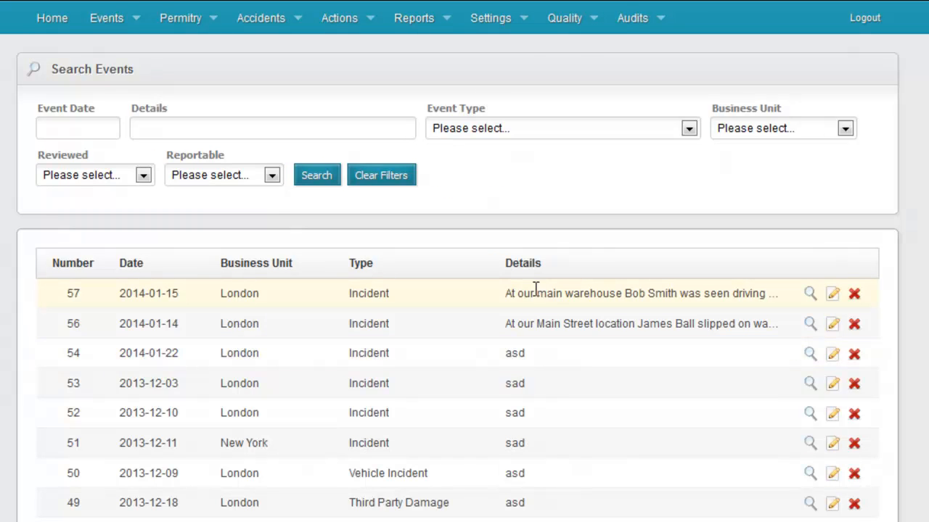
{"action": "left_click", "coordinate": [810, 294]}
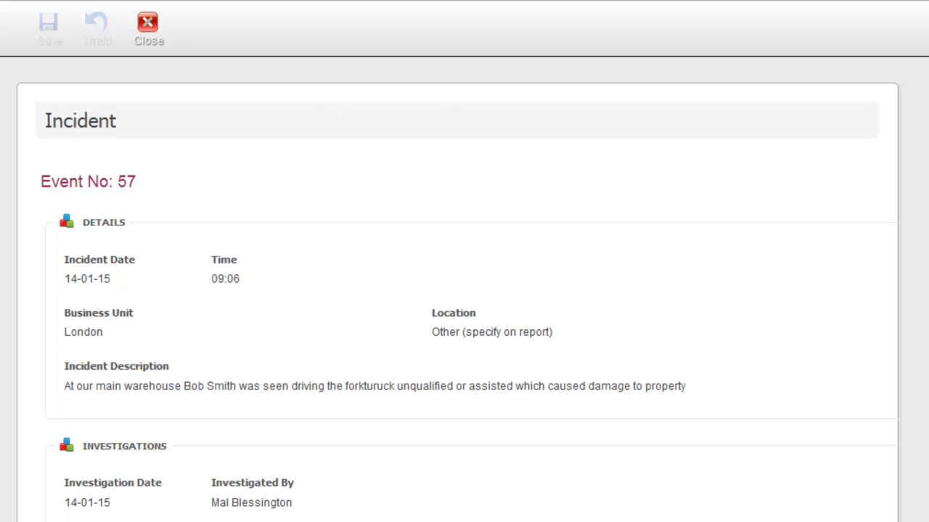
Step: Review all sections of Event No 57, close the view and return Home
{"action": "scroll", "coordinate": [465, 290], "scroll_direction": "down", "scroll_amount": 8}
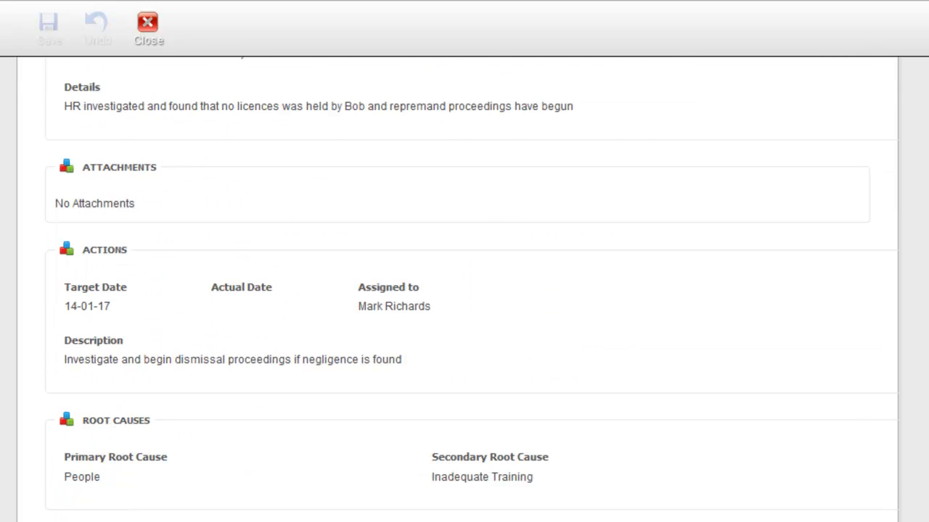
{"action": "scroll", "coordinate": [465, 290], "scroll_direction": "down", "scroll_amount": 2}
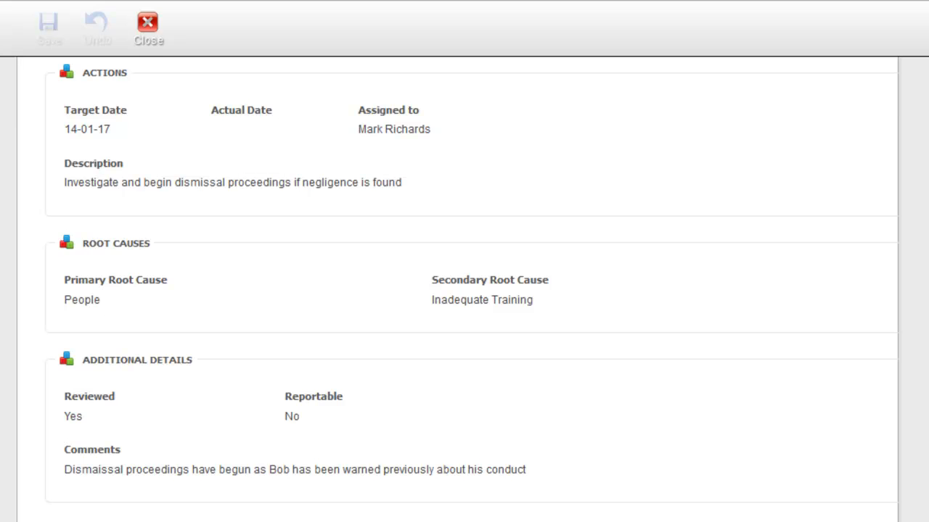
{"action": "scroll", "coordinate": [465, 290], "scroll_direction": "up", "scroll_amount": 4}
{"action": "scroll", "coordinate": [464, 291], "scroll_direction": "up", "scroll_amount": 5}
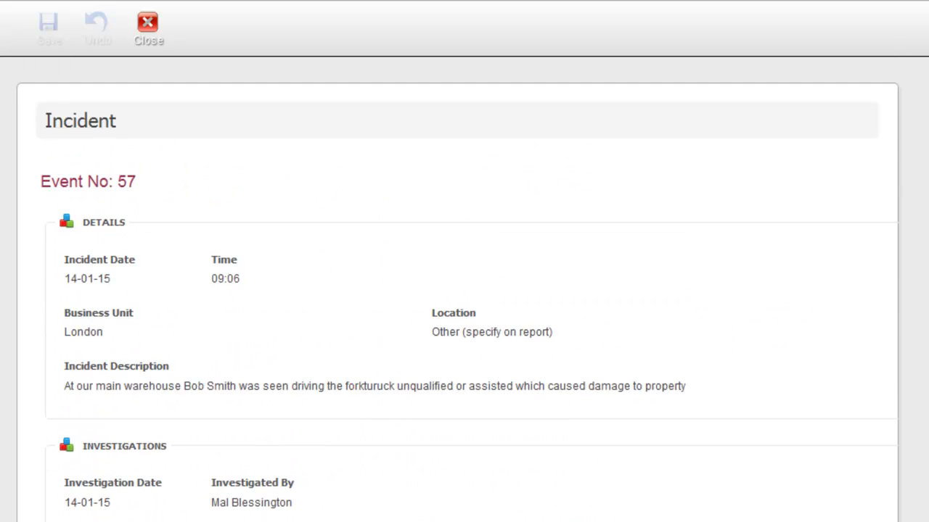
{"action": "scroll", "coordinate": [464, 291], "scroll_direction": "down", "scroll_amount": 2}
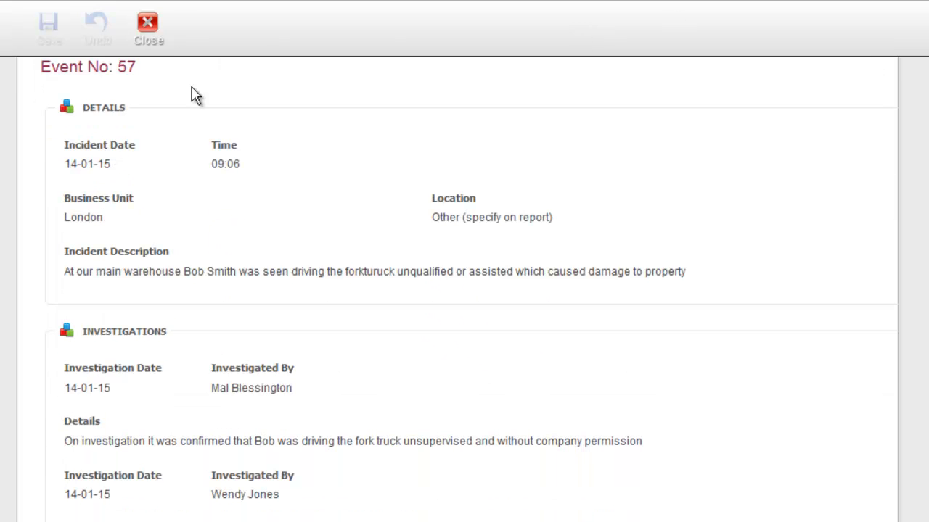
{"action": "left_click", "coordinate": [147, 33]}
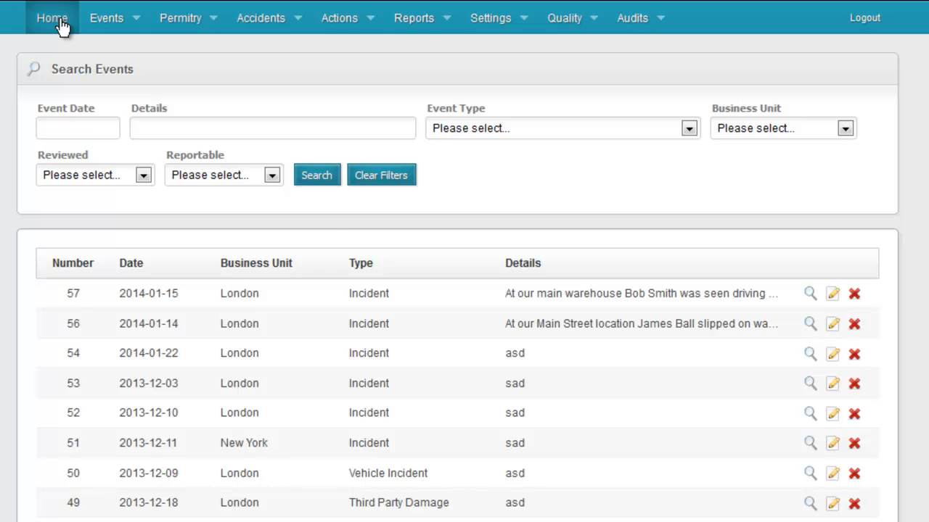
{"action": "left_click", "coordinate": [59, 21]}
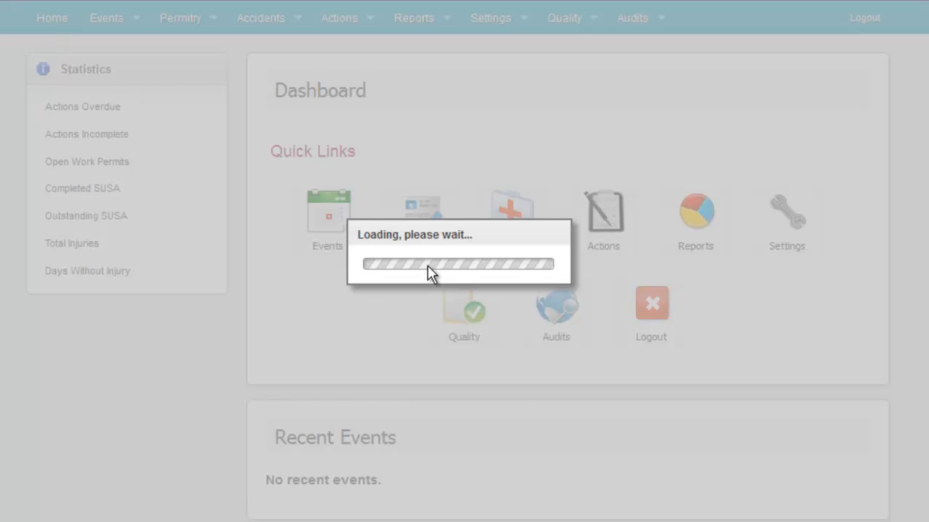